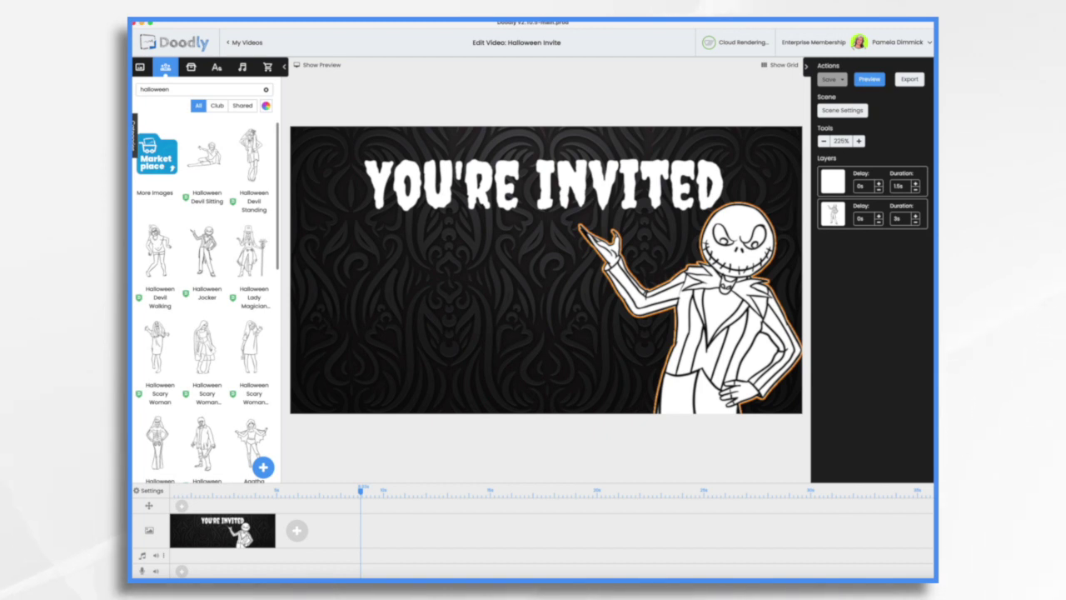
# Step: Review the Halloween event script and final-screen wording on the notes board, returning to Doodly
pyautogui.press('super+Tab')
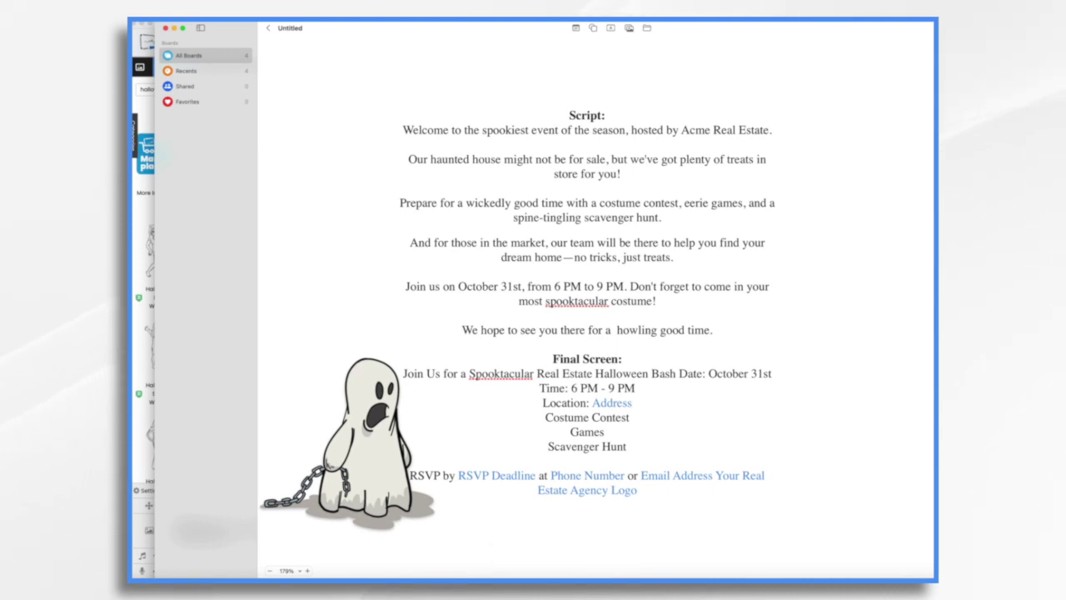
pyautogui.press('super+Tab')
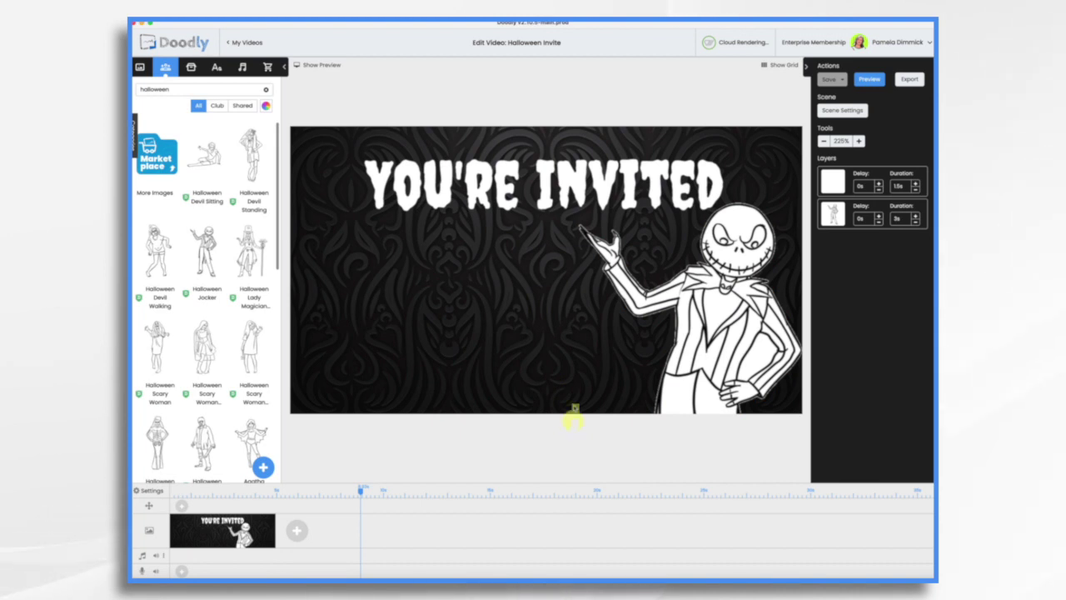
# Step: Create a new whiteboard-style video titled "Halloween Costume Contest" with the Facebook & Instagram resolution
pyautogui.click(250, 45)
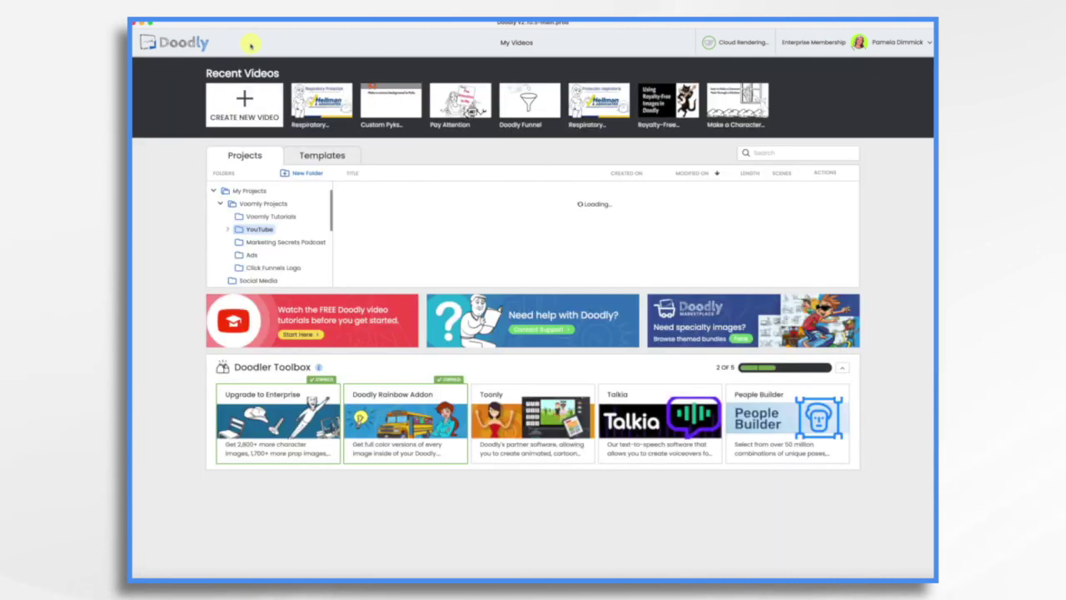
pyautogui.click(260, 102)
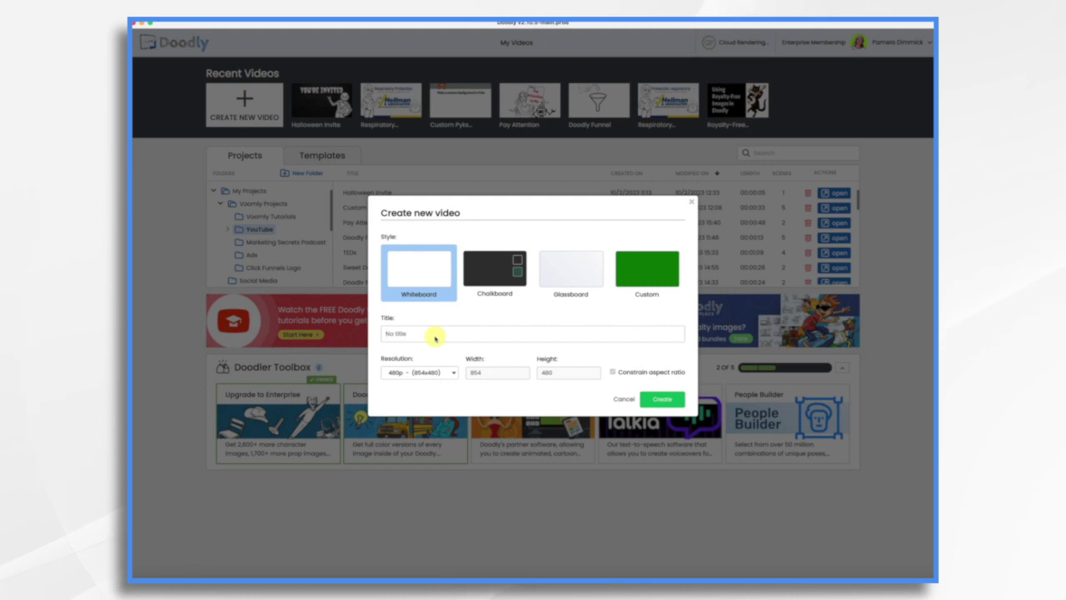
pyautogui.write('Halloween Costume Contest')
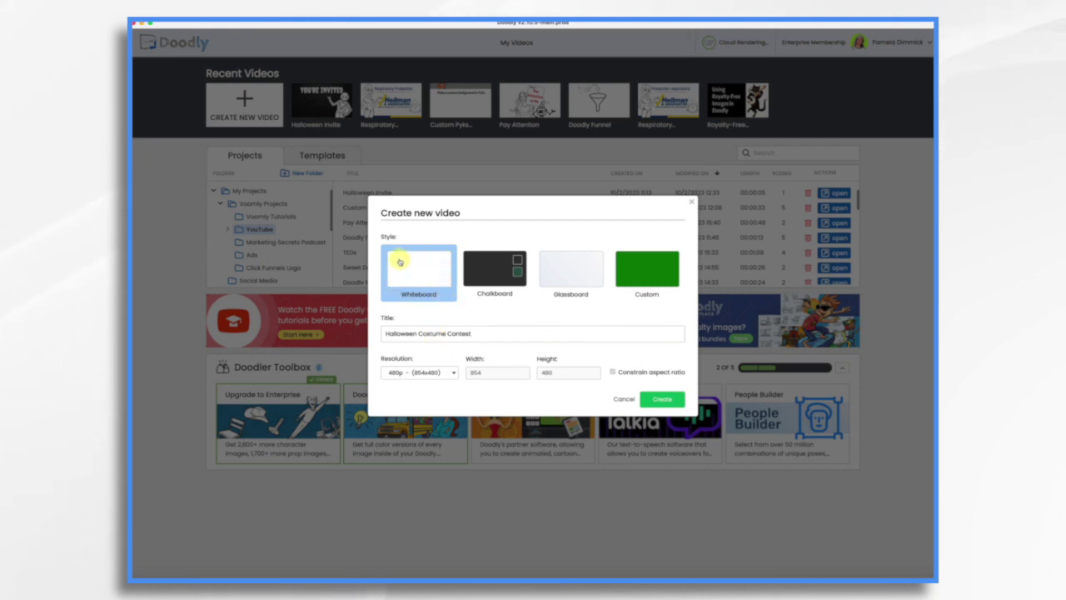
pyautogui.click(443, 377)
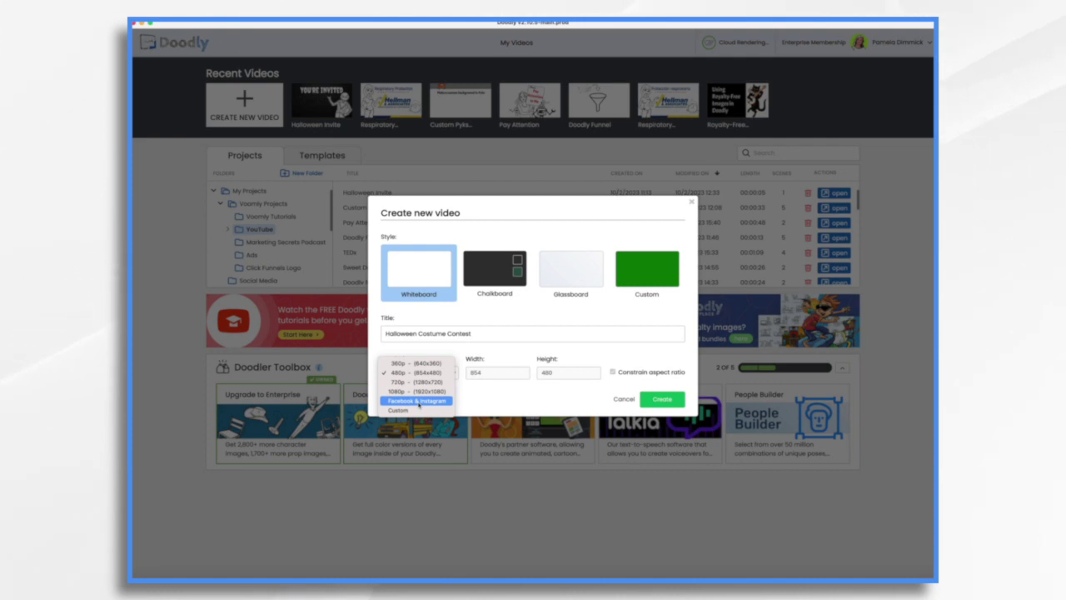
pyautogui.click(418, 401)
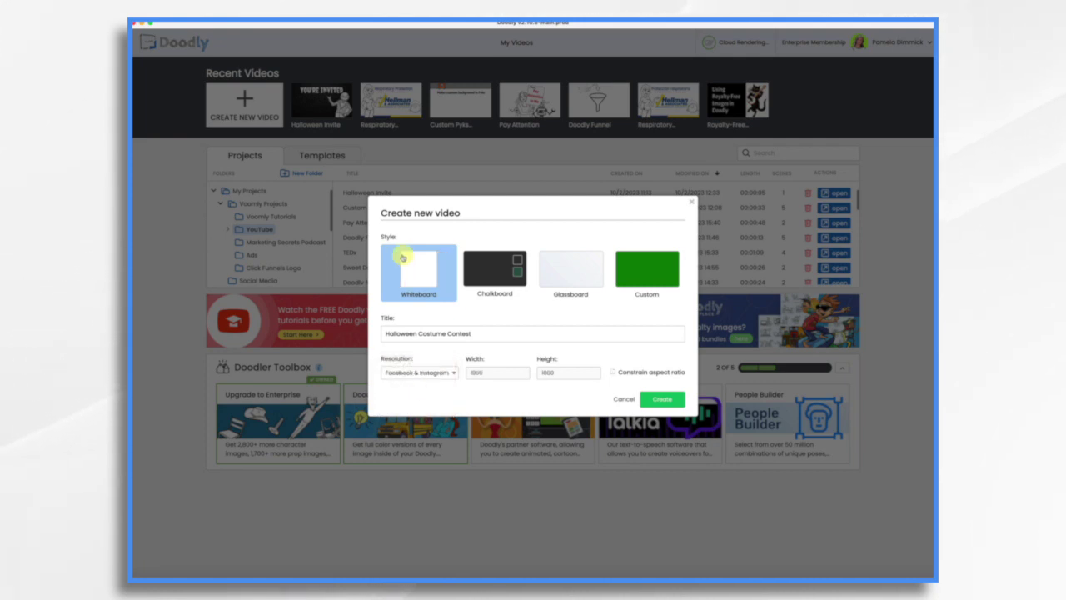
pyautogui.click(667, 403)
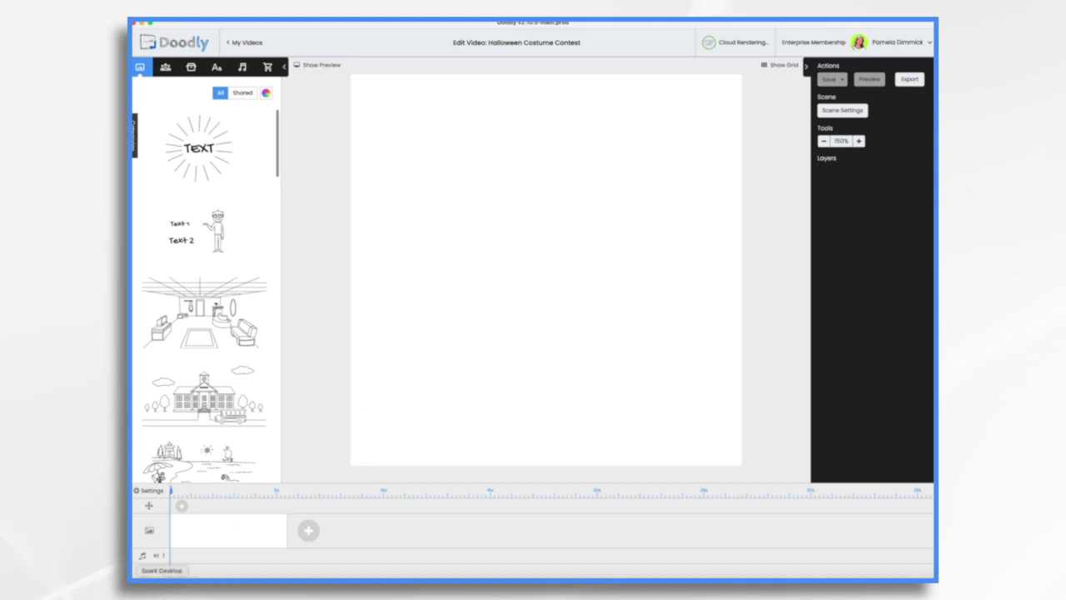
# Step: Switch to Freepik in the browser and download the misty blue ornate-framed gothic background in the Small 1000 × 1000 px size
pyautogui.press('super+Tab')
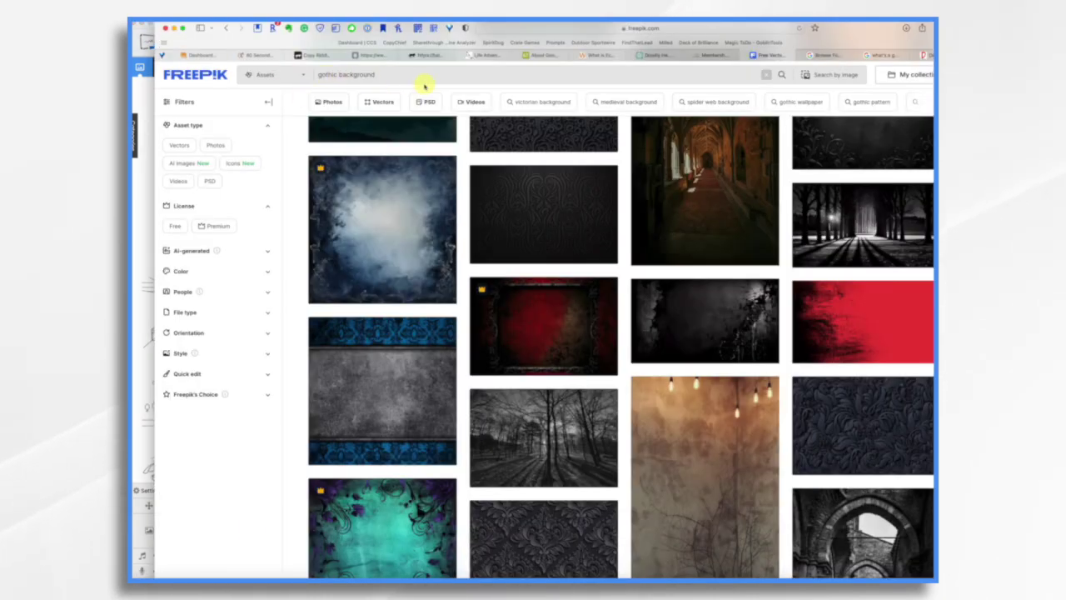
pyautogui.scroll(3, 516, 333)
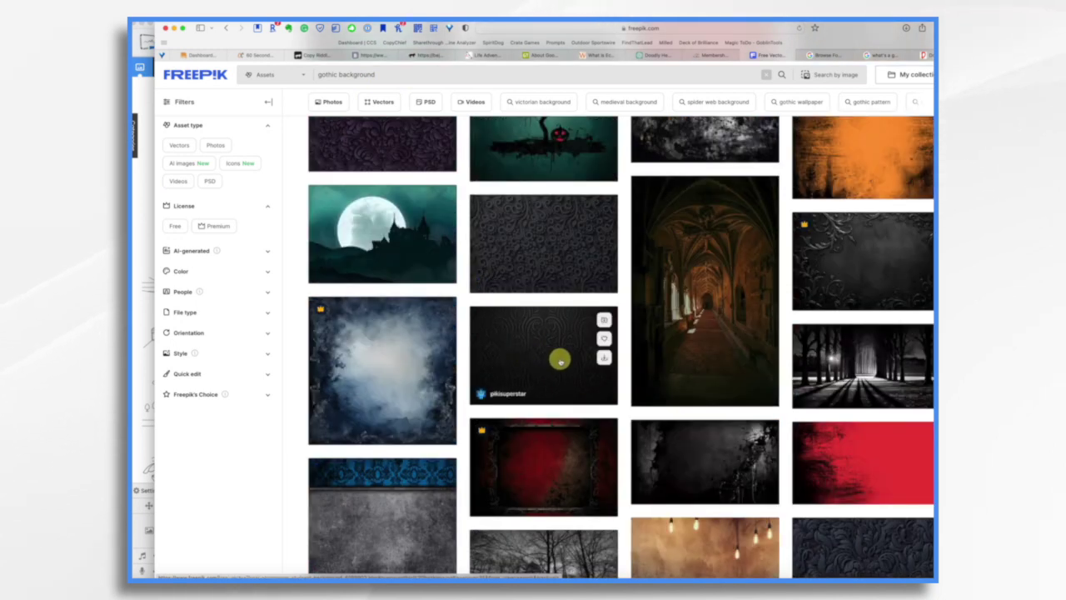
pyautogui.scroll(10, 553, 340)
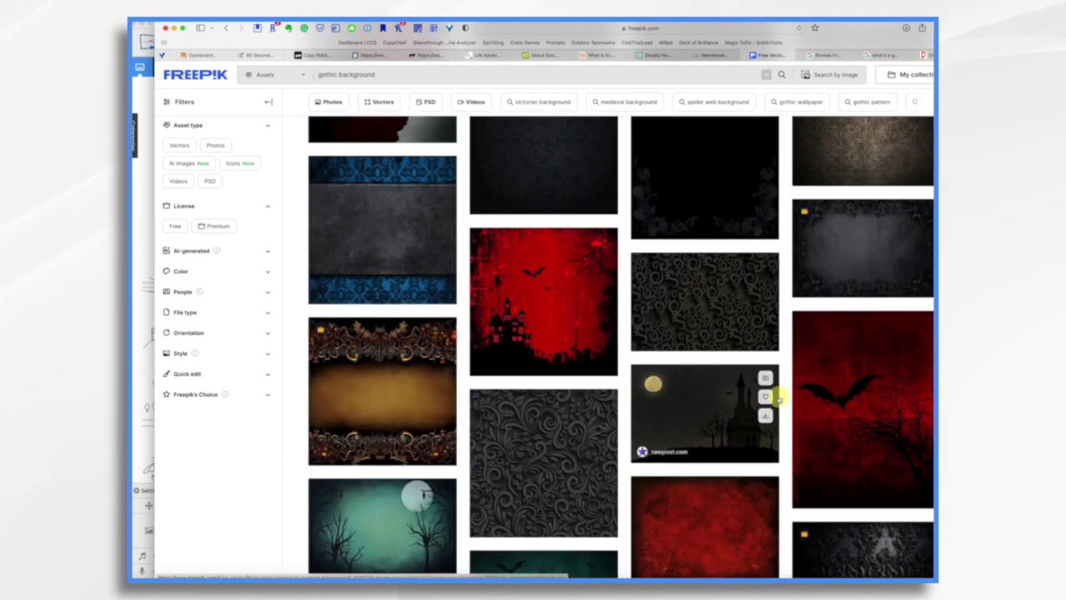
pyautogui.scroll(5, 778, 399)
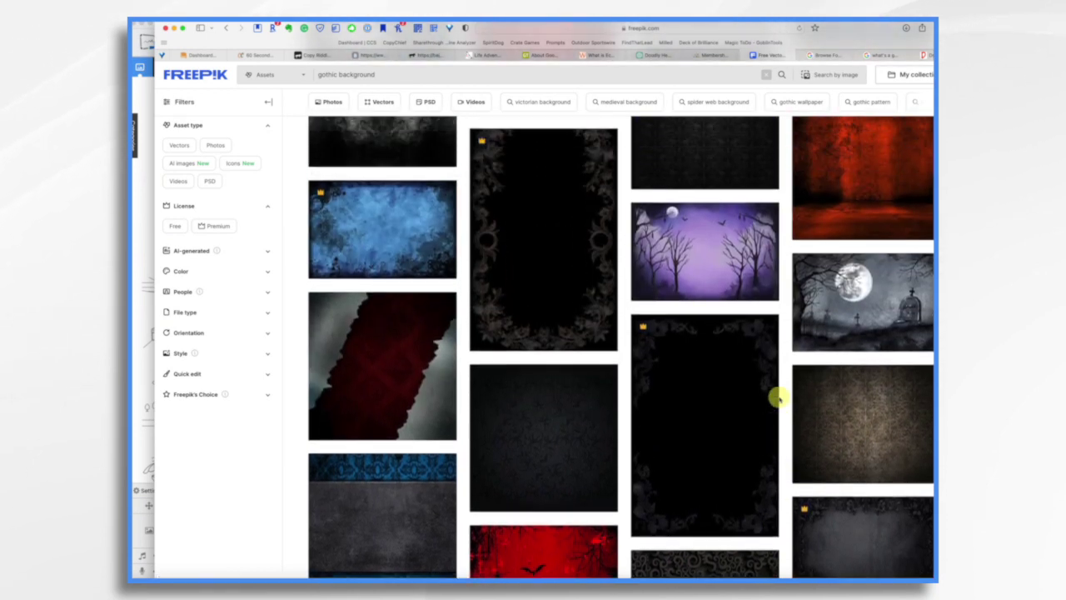
pyautogui.scroll(2, 779, 398)
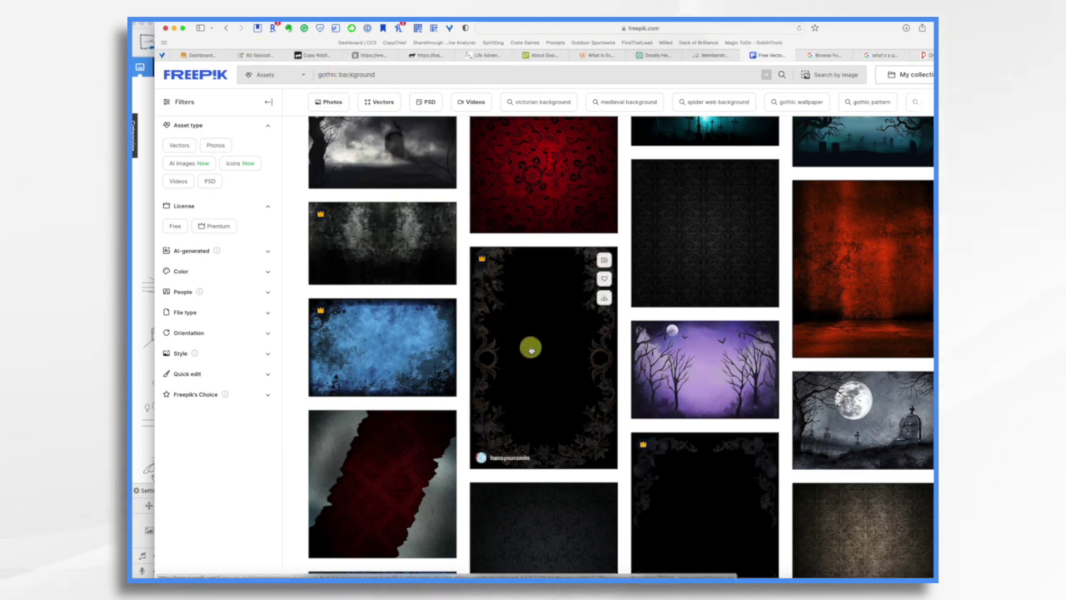
pyautogui.scroll(-10, 530, 350)
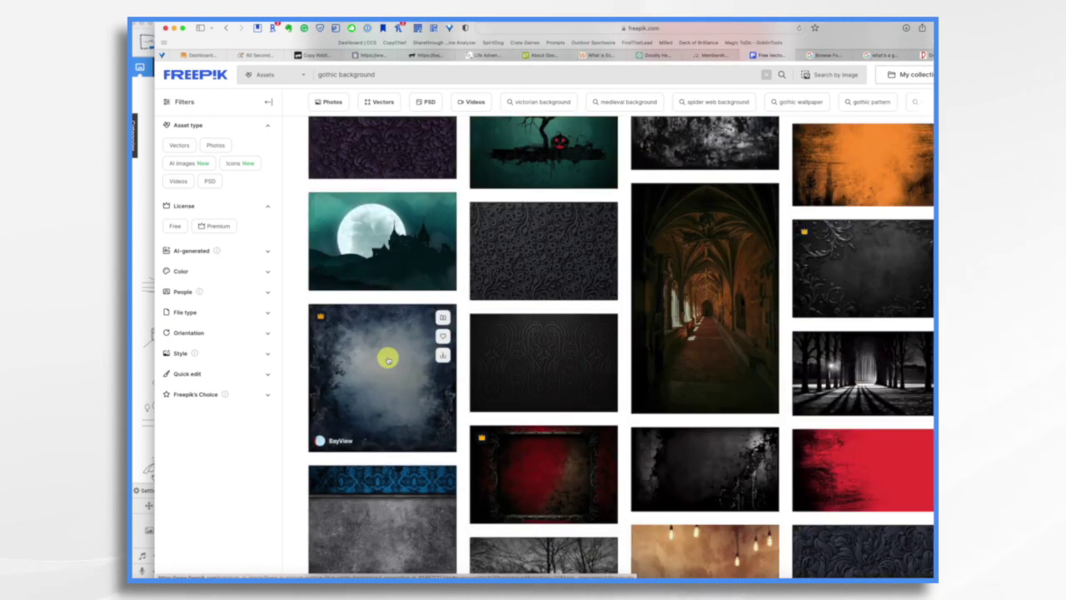
pyautogui.click(387, 359)
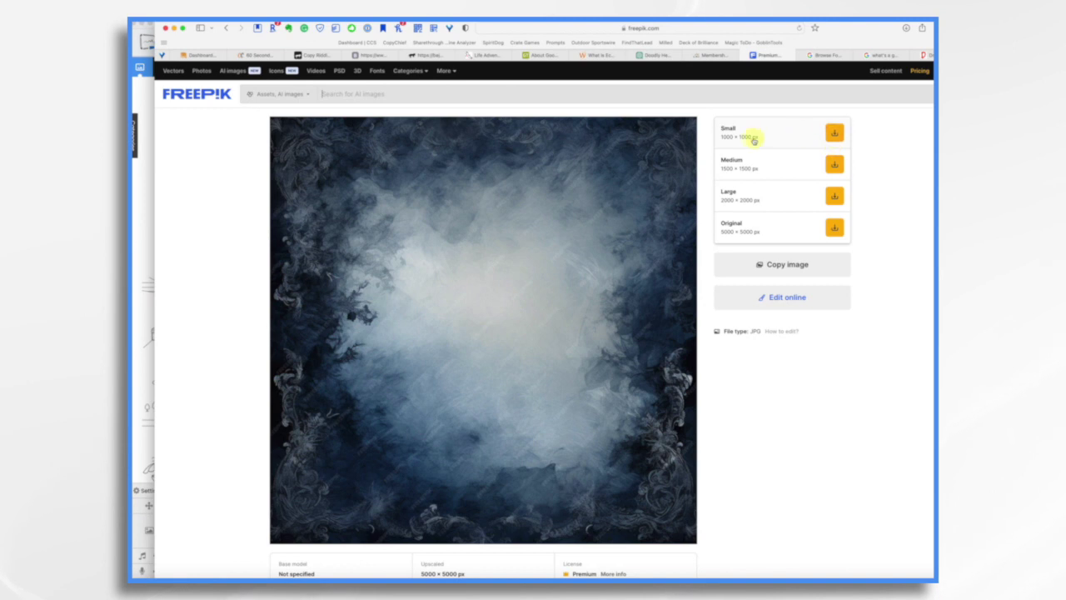
pyautogui.click(834, 134)
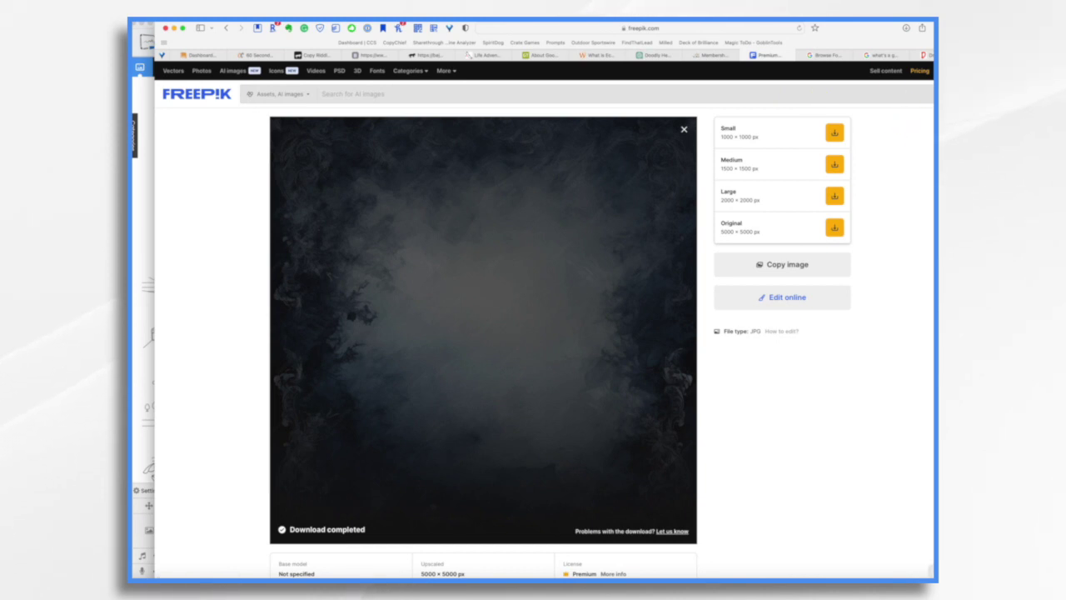
# Step: Return to Doodly and load the downloaded gothic picture as the custom background image in the video settings
pyautogui.press('super+Tab')
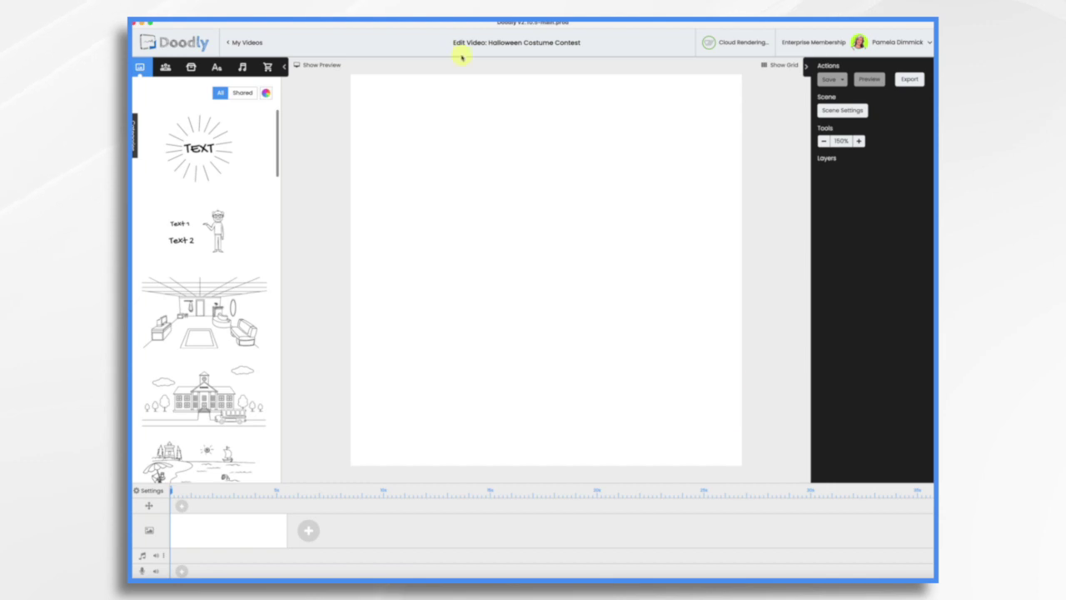
pyautogui.click(191, 66)
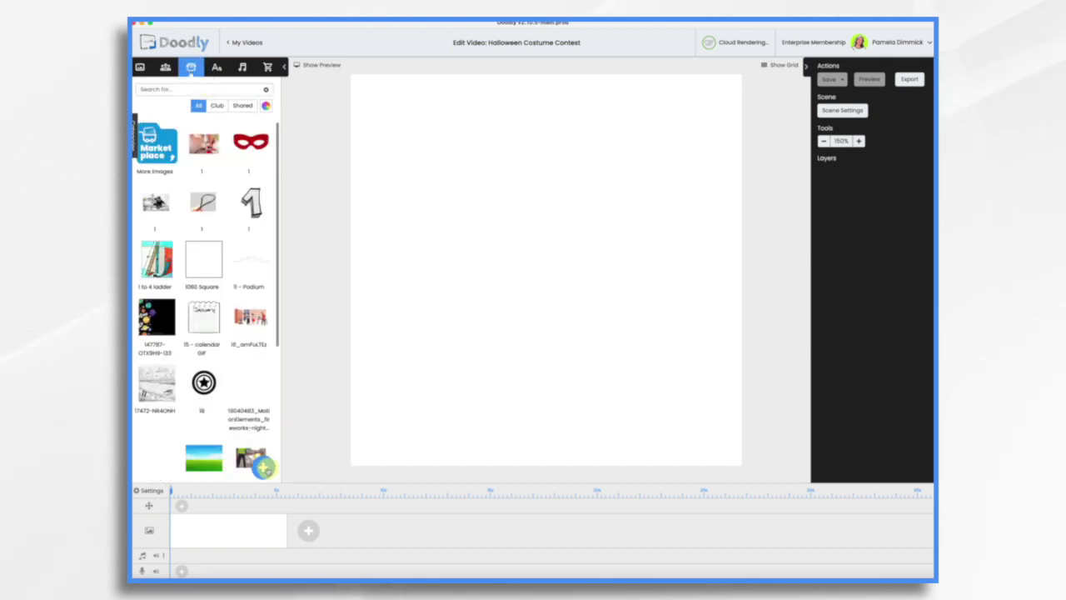
pyautogui.click(153, 493)
pyautogui.click(383, 307)
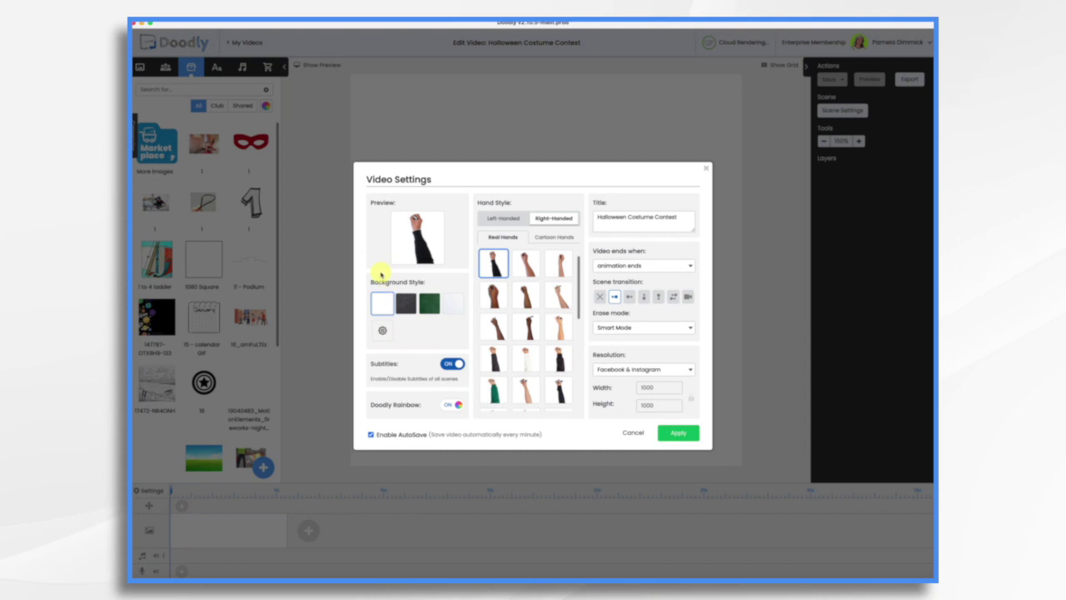
pyautogui.click(383, 332)
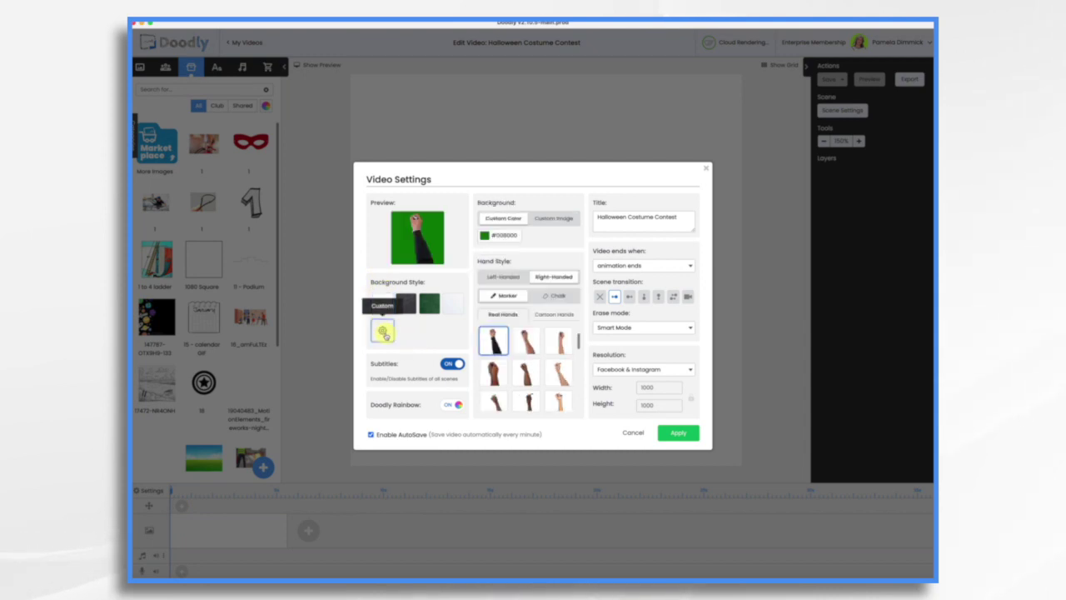
pyautogui.click(551, 220)
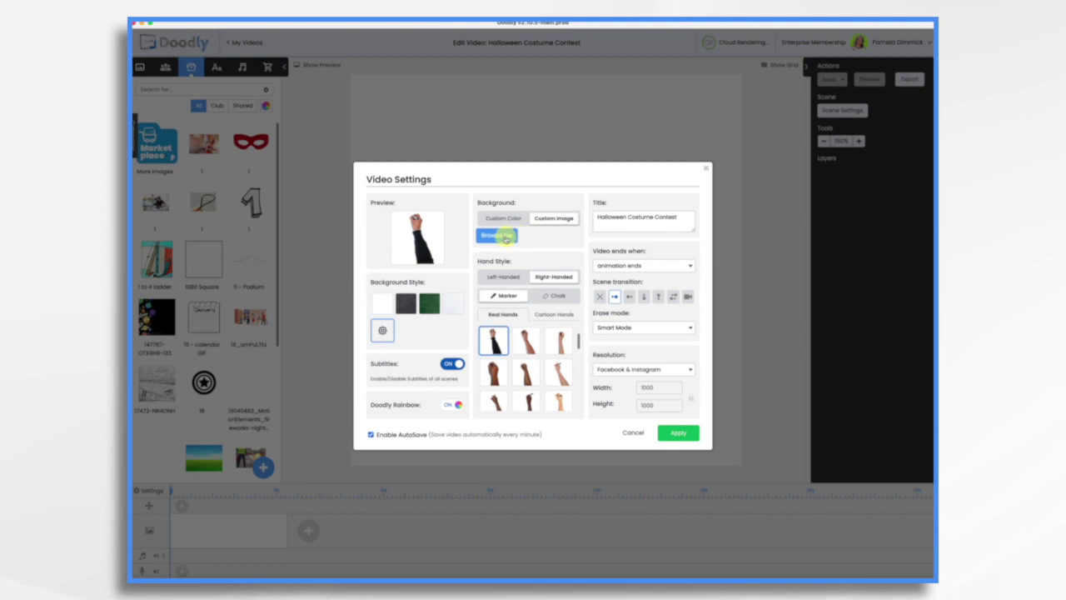
pyautogui.click(504, 236)
pyautogui.click(665, 383)
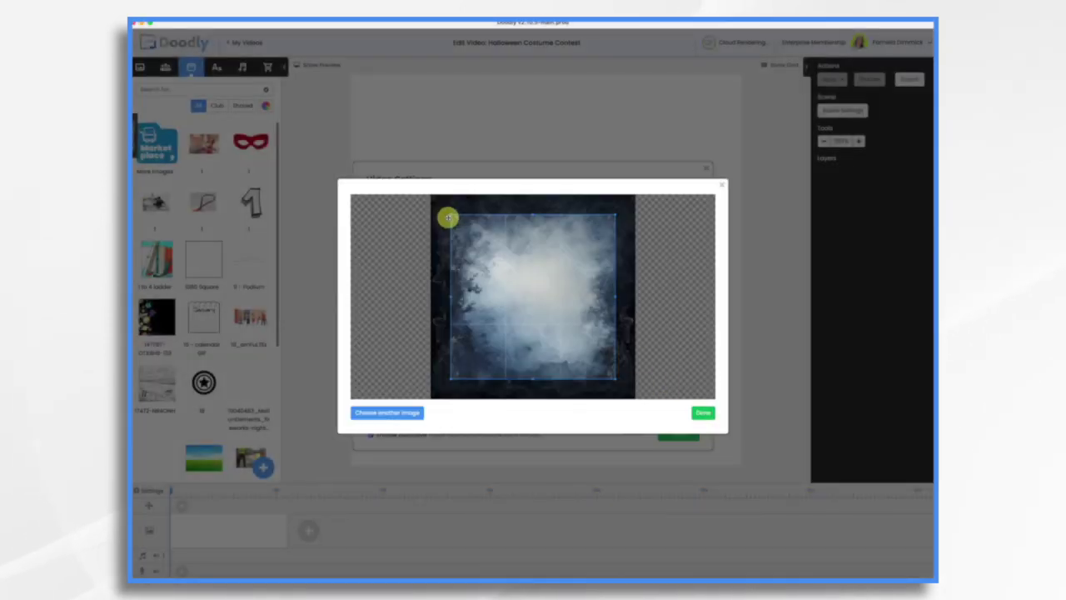
# Step: Expand the crop area to cover the whole background image and apply it to the video
pyautogui.moveTo(447, 212); pyautogui.dragTo(422, 188)
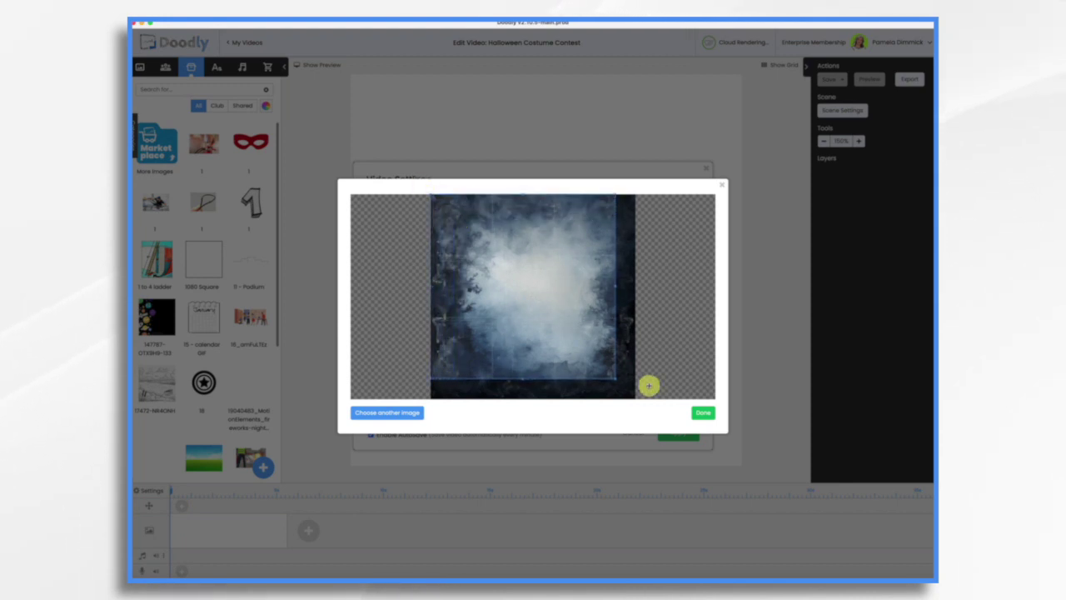
pyautogui.moveTo(614, 374); pyautogui.dragTo(634, 403)
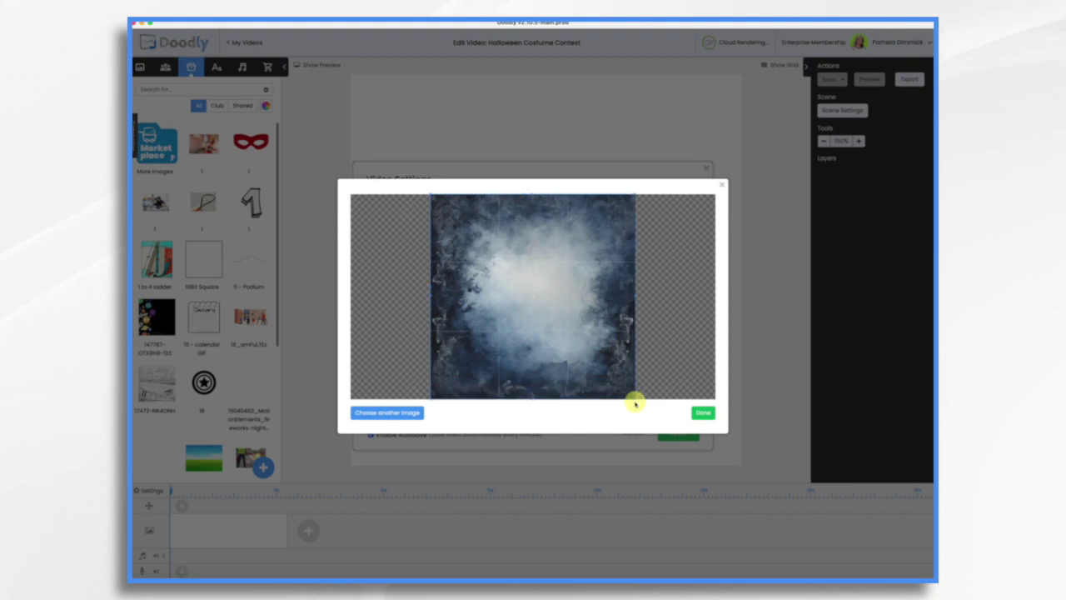
pyautogui.click(703, 412)
pyautogui.click(680, 434)
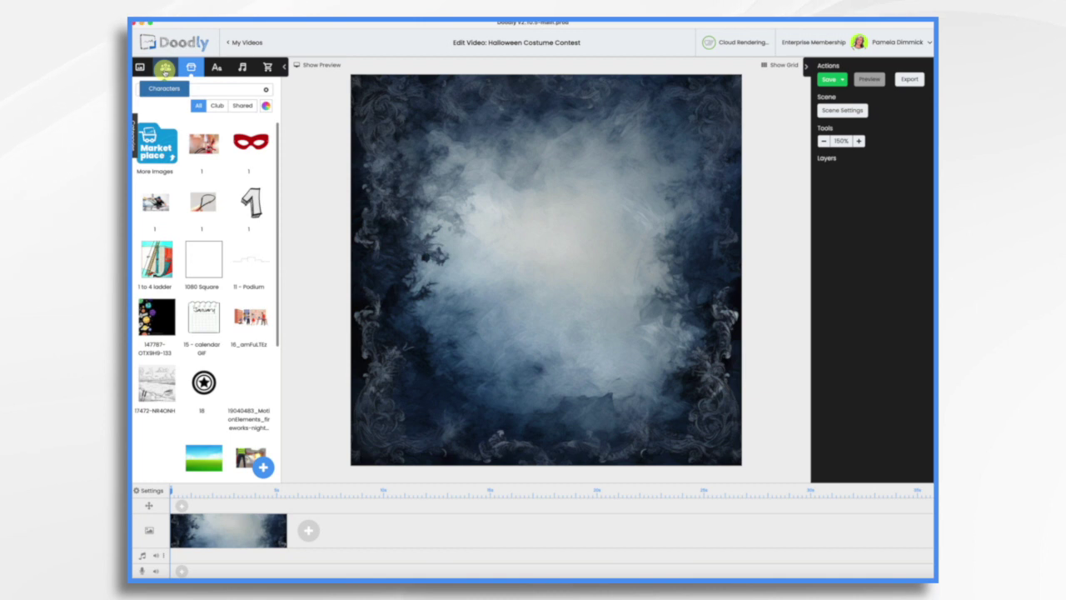
# Step: Search the characters for "halloween", place Halloween Jocker on the right side of the scene and enlarge it to nearly full scene height
pyautogui.click(165, 70)
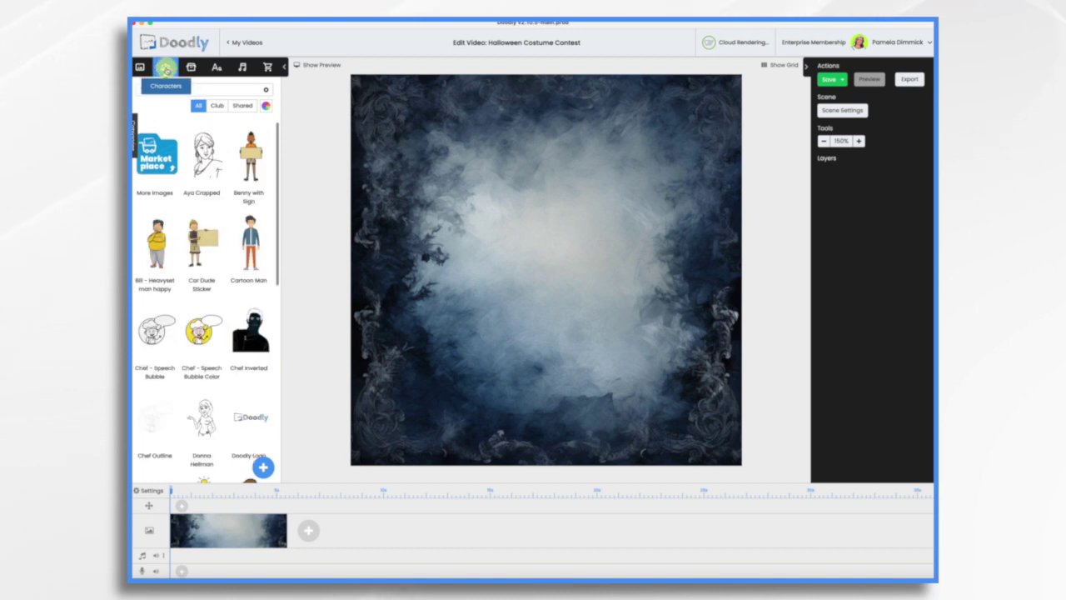
pyautogui.click(191, 90)
pyautogui.write('halloween')
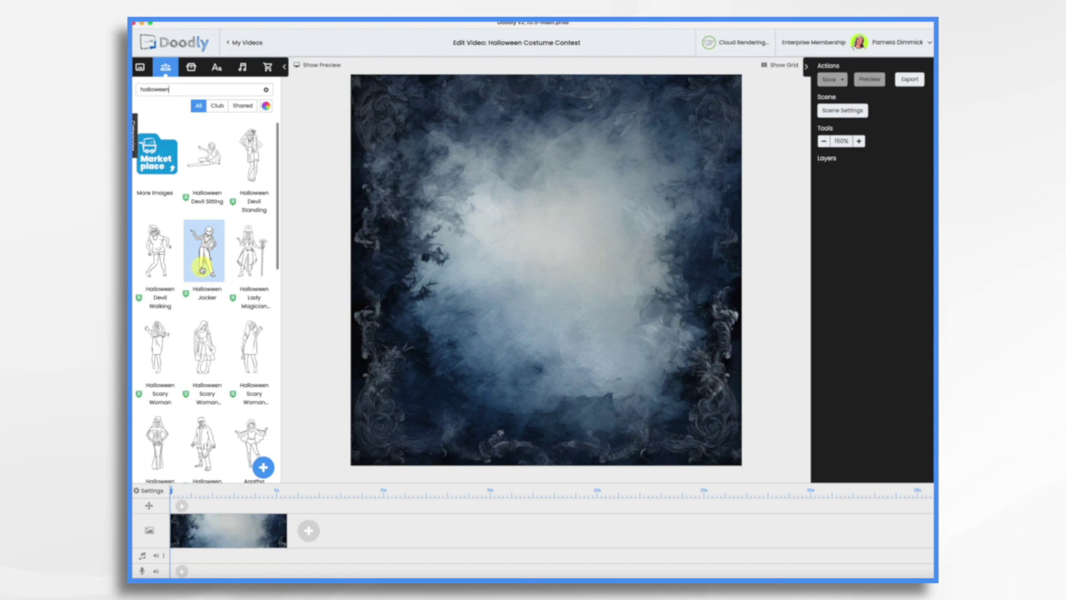
pyautogui.moveTo(202, 250); pyautogui.dragTo(666, 314)
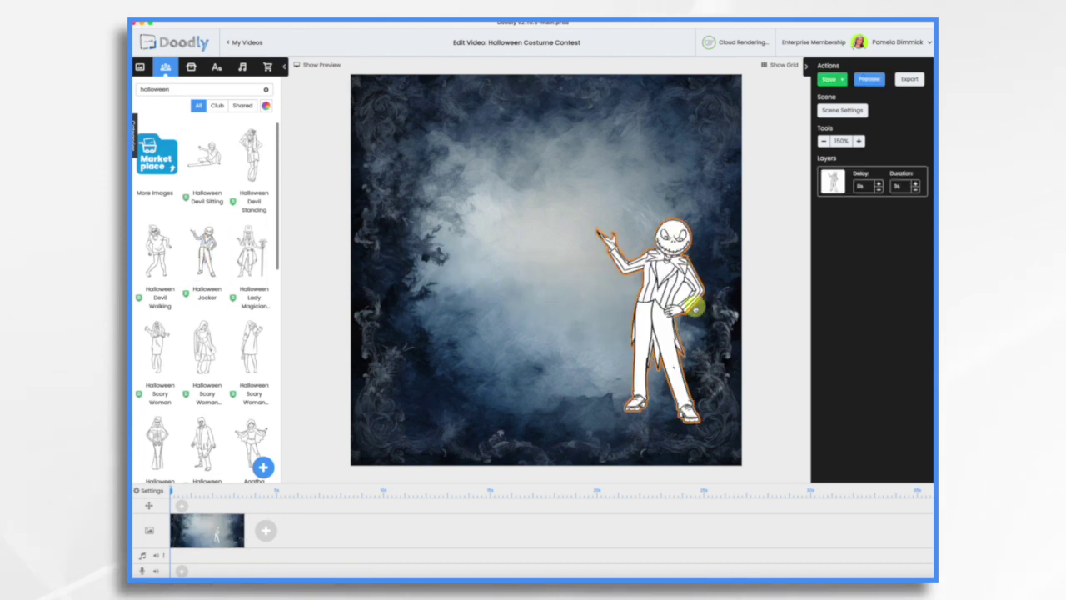
pyautogui.click(637, 274)
pyautogui.moveTo(651, 218); pyautogui.dragTo(652, 78)
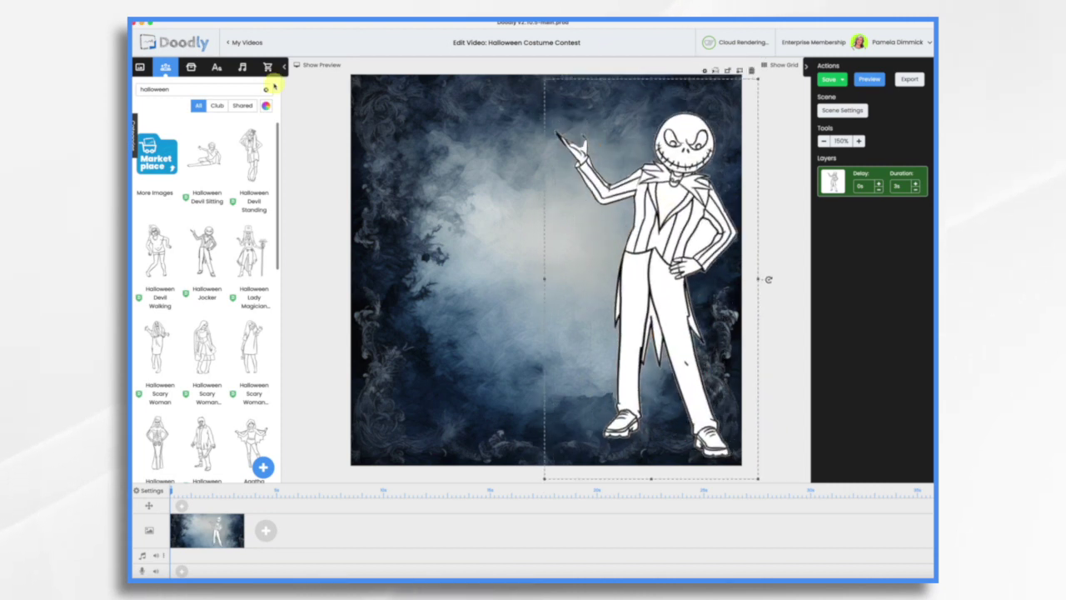
# Step: Switch to Google Fonts in the browser, sort the fonts by newest and look through the list for a spooky typeface
pyautogui.click(215, 69)
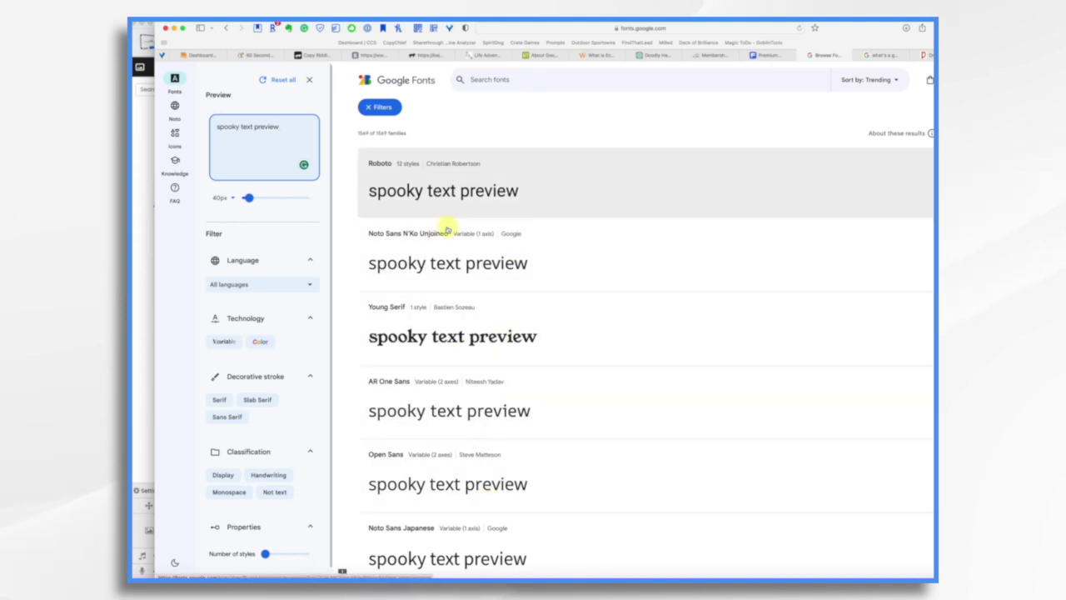
pyautogui.scroll(-4, 475, 412)
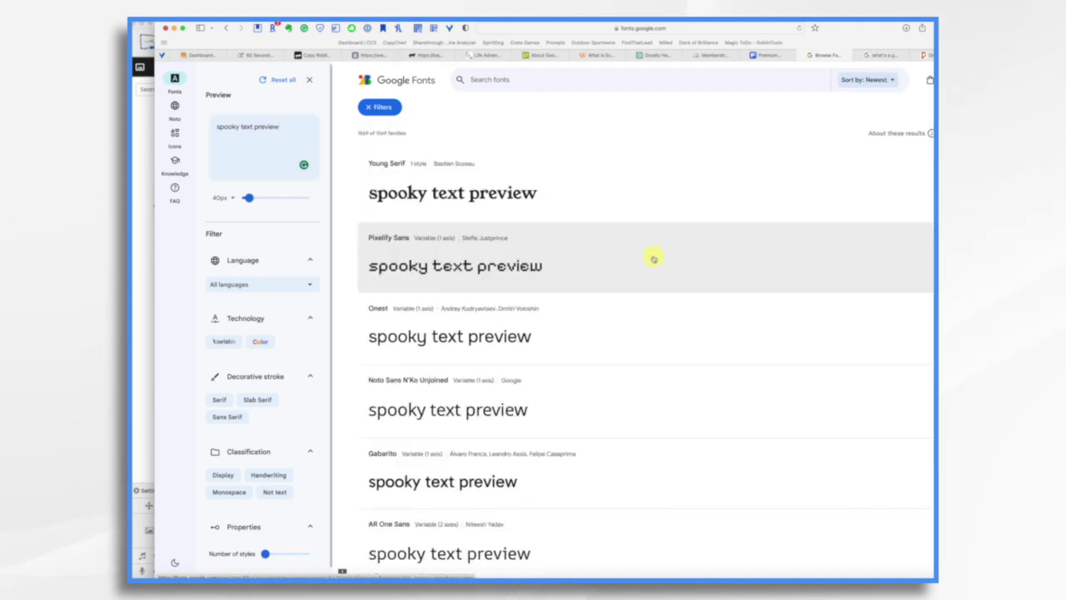
pyautogui.scroll(-6, 654, 259)
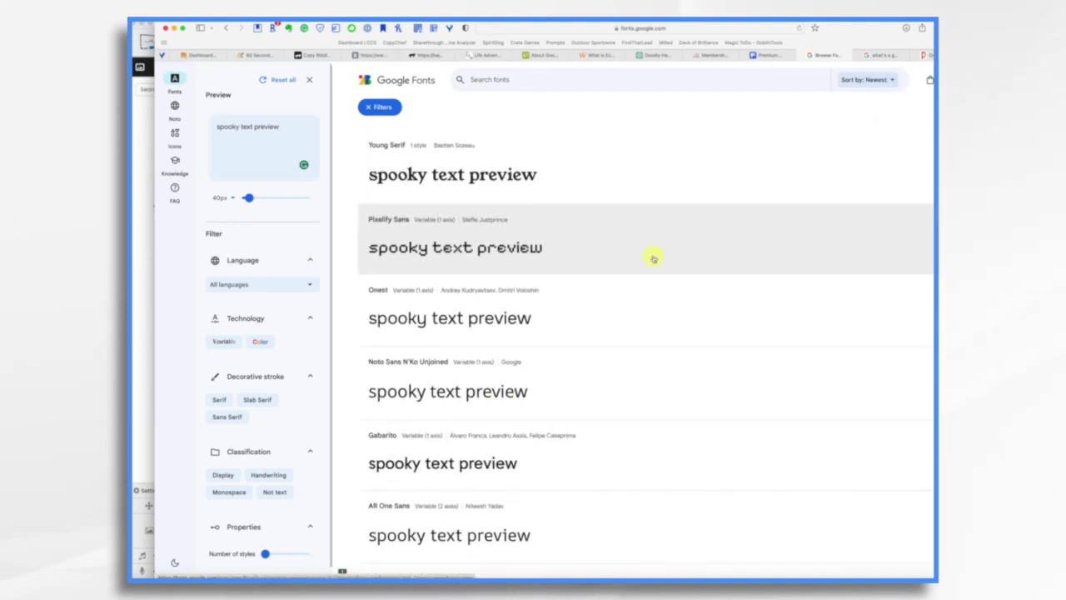
pyautogui.scroll(-3, 653, 259)
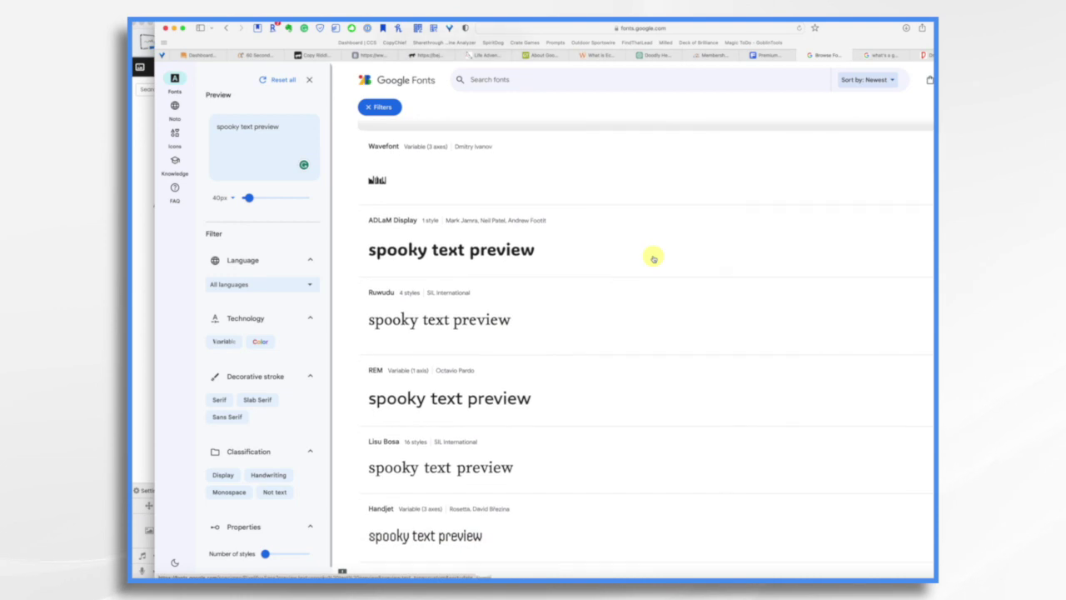
pyautogui.scroll(-4, 654, 259)
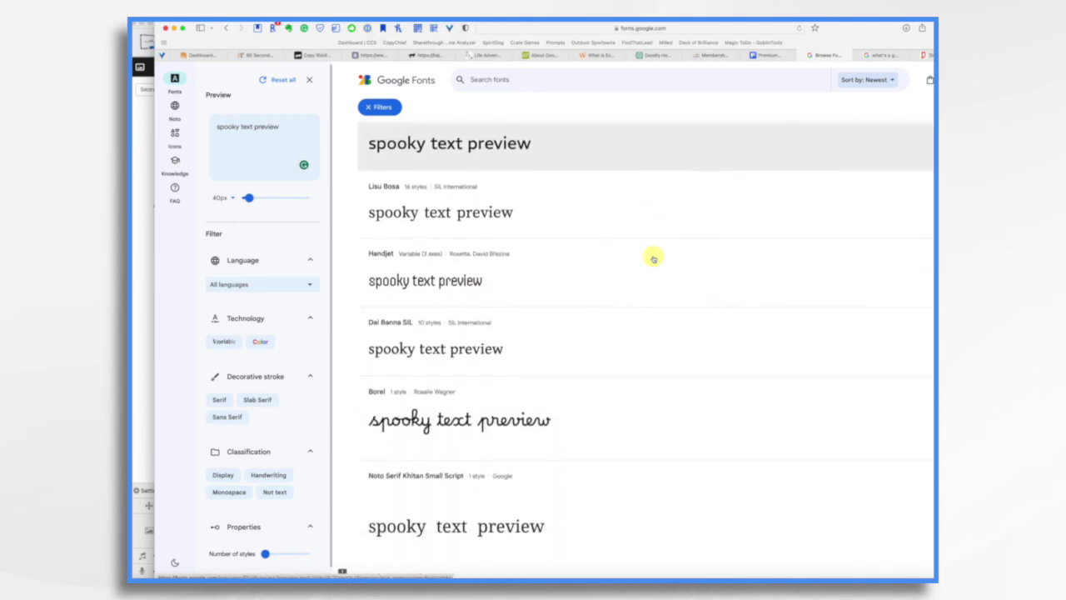
pyautogui.scroll(-8, 654, 259)
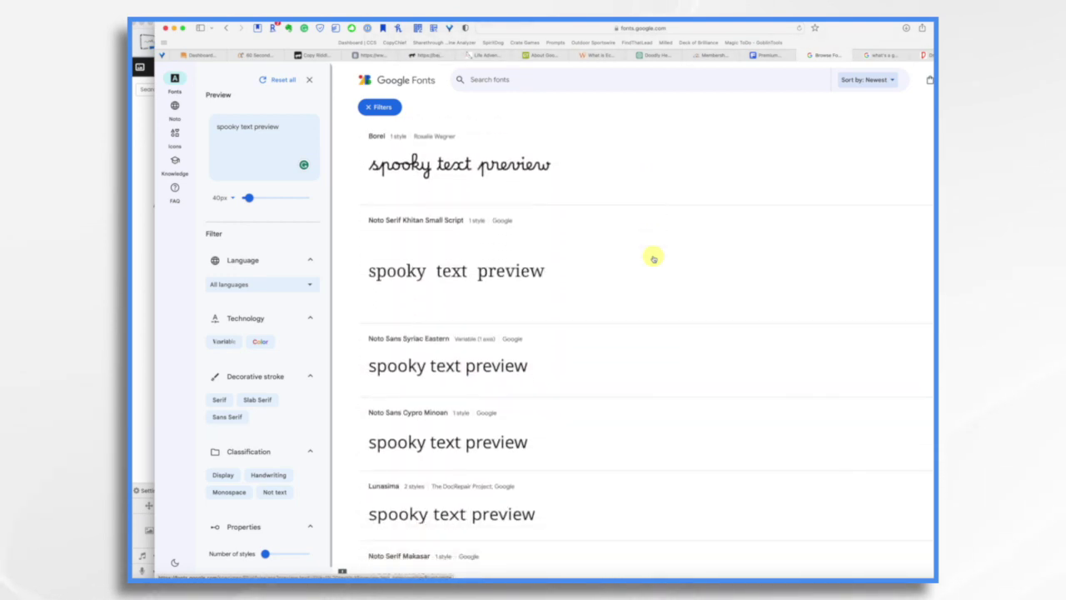
pyautogui.scroll(15, 653, 259)
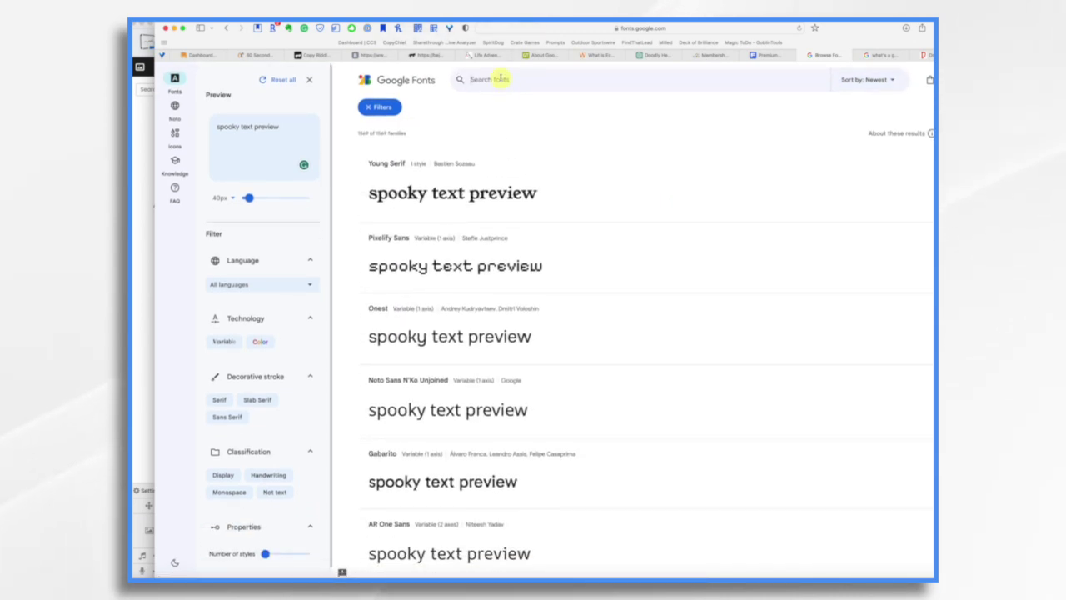
# Step: Search Google Fonts for "horror", "gothic" and "halloween" in turn
pyautogui.click(499, 78)
pyautogui.write('N')
pyautogui.write('orror')
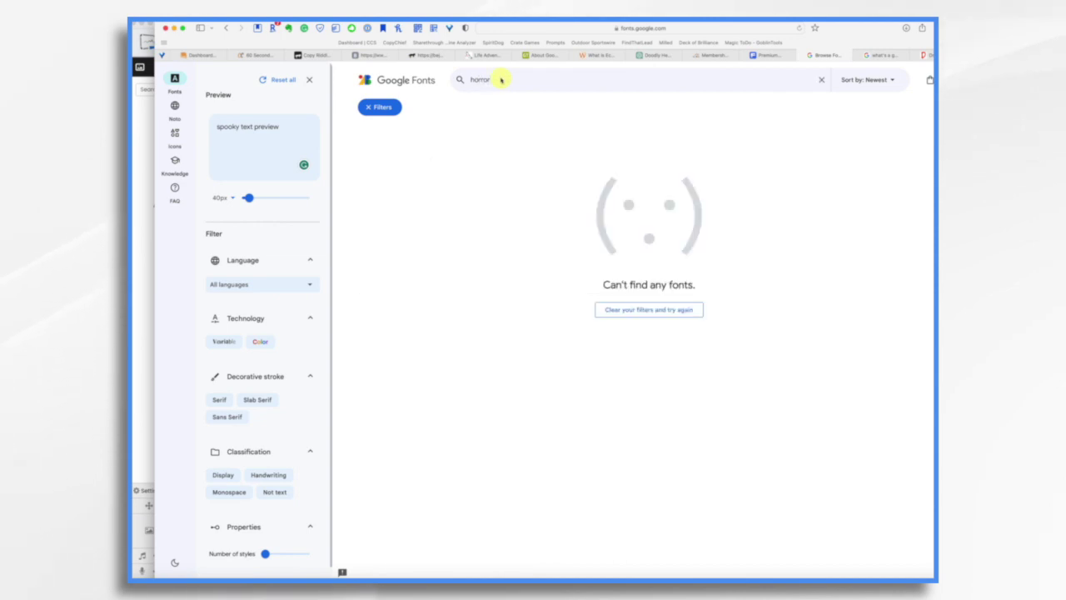
pyautogui.write('goi')
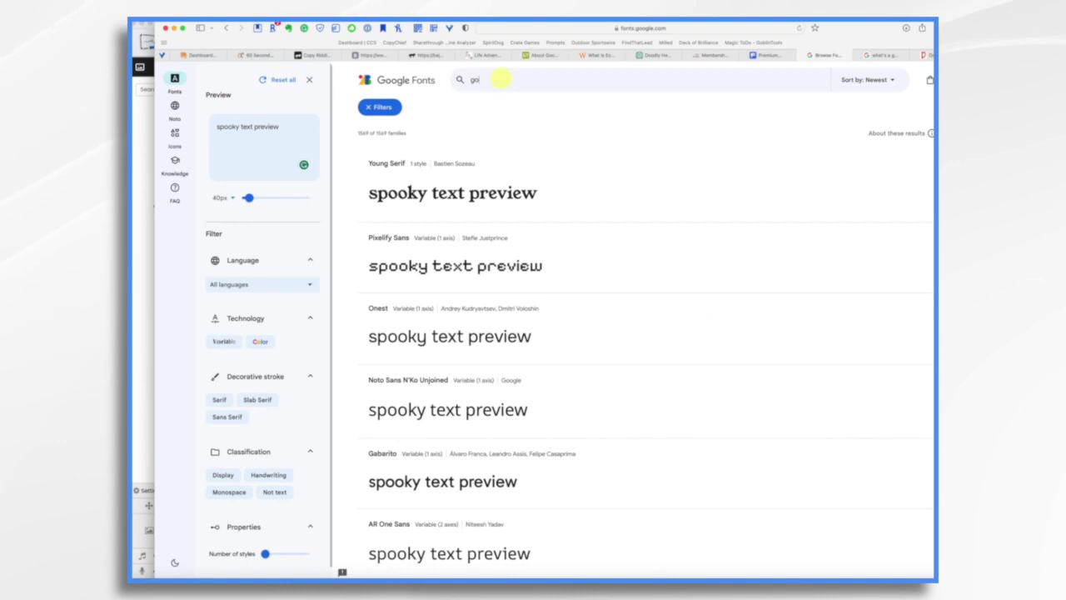
pyautogui.write('ic')
pyautogui.hotkey('ctrl', 'a')
pyautogui.write('halloween')
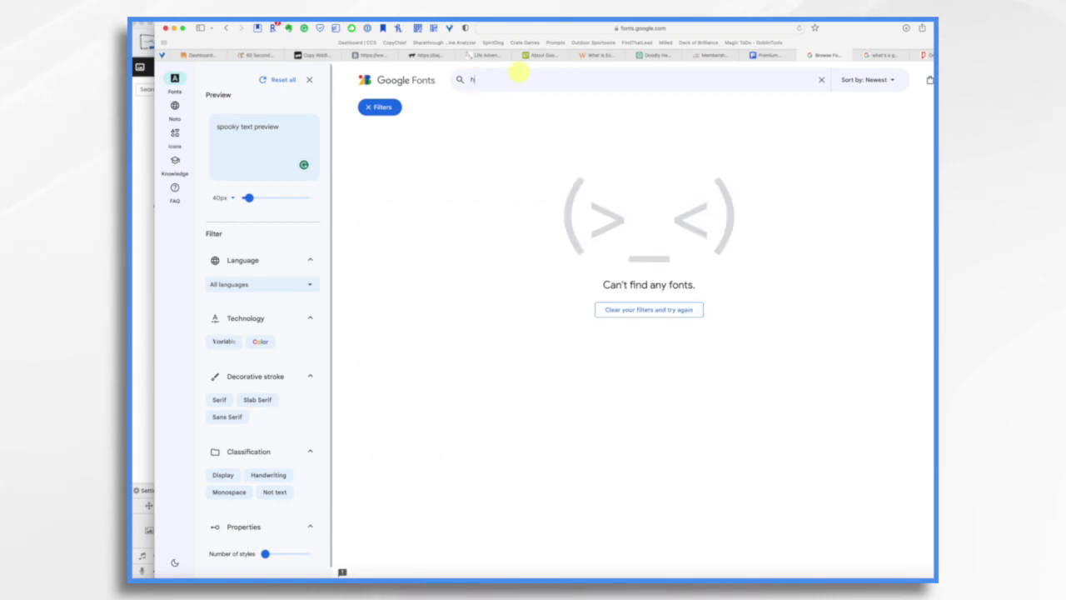
# Step: Examine the Google results for "what's a good google font for halloween?" for names of suitable fonts
pyautogui.click(884, 55)
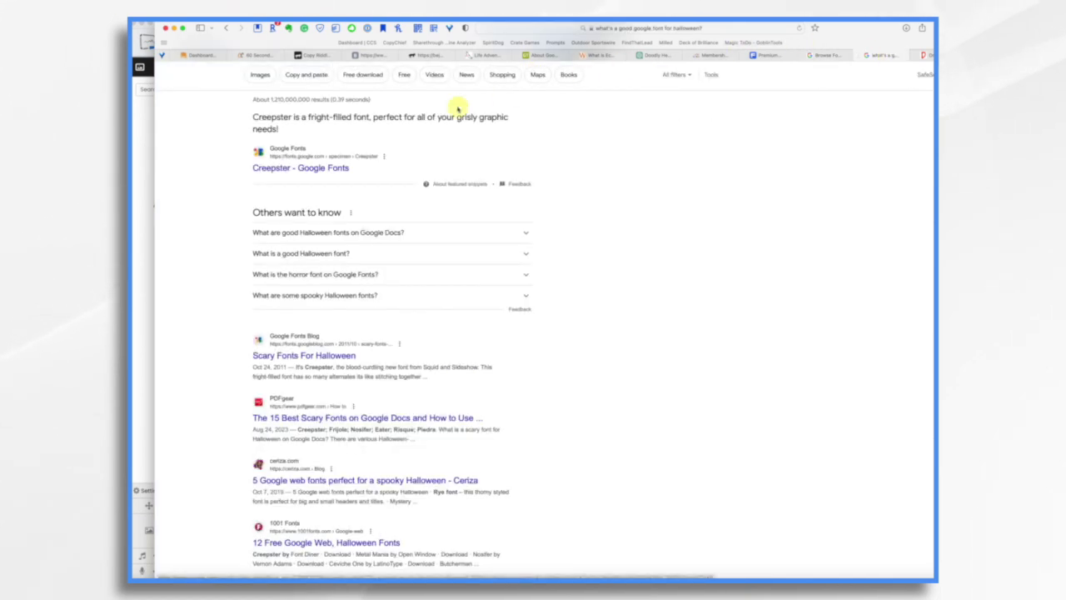
pyautogui.scroll(2, 419, 150)
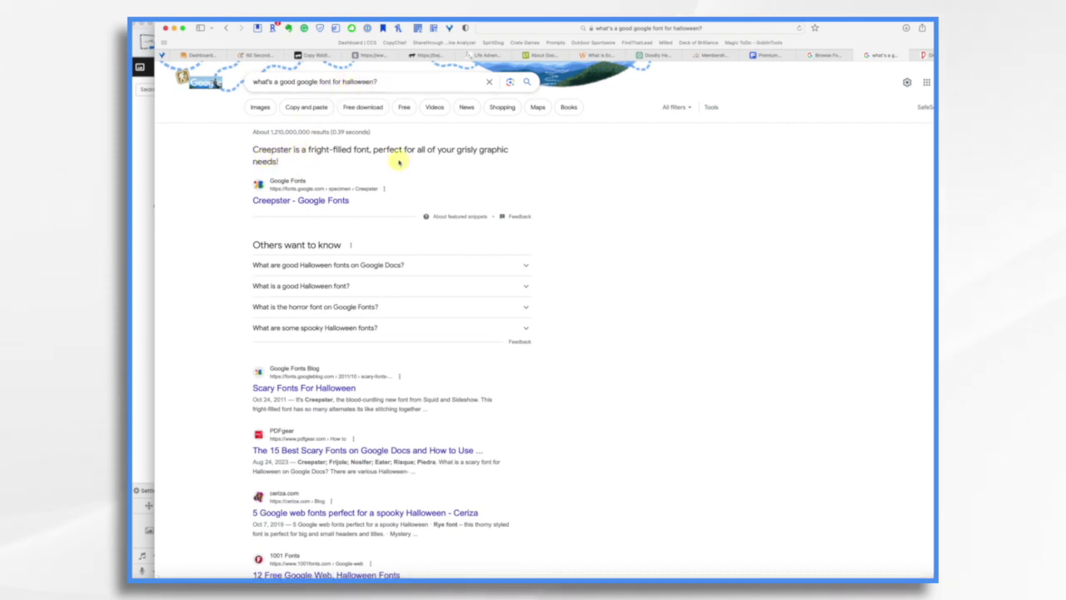
pyautogui.scroll(-1, 446, 434)
pyautogui.scroll(-3, 446, 434)
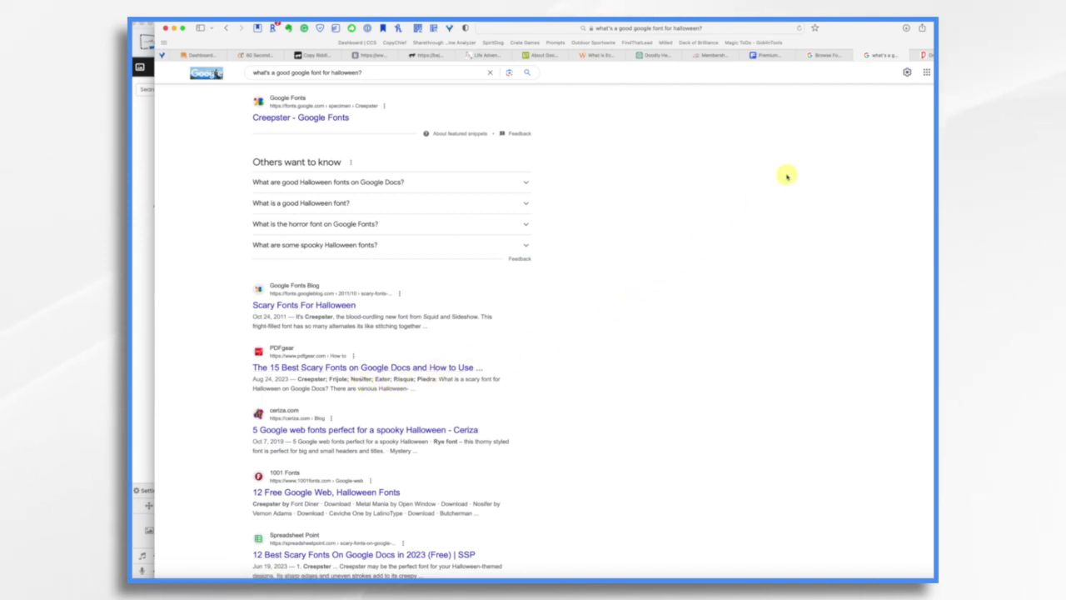
# Step: Return to Google Fonts and look up the Frijole and Eater fonts to compare their spooky text previews
pyautogui.click(827, 57)
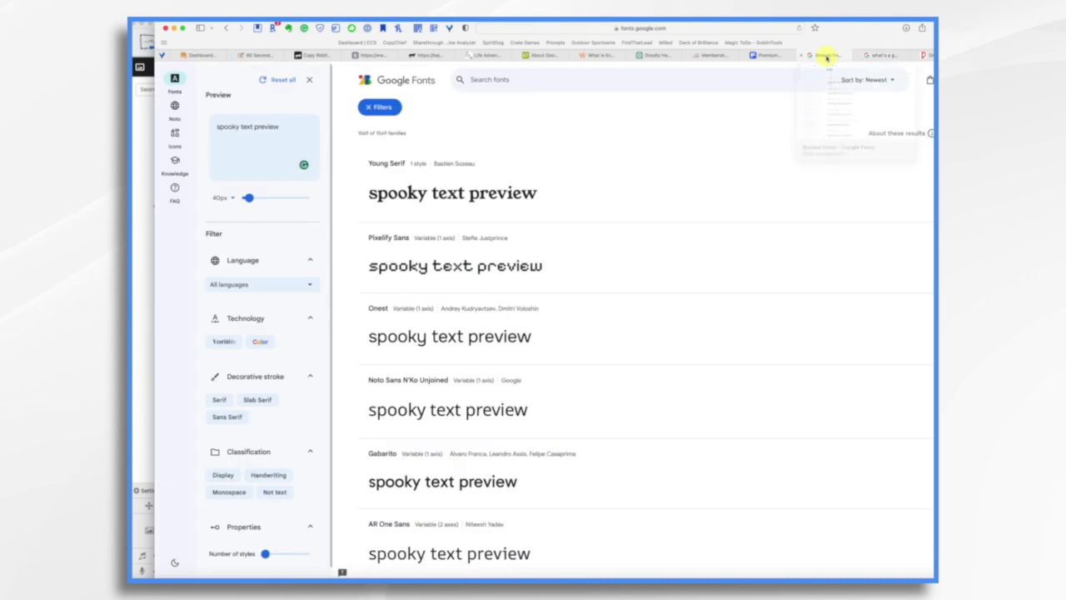
pyautogui.click(540, 89)
pyautogui.write('frijole')
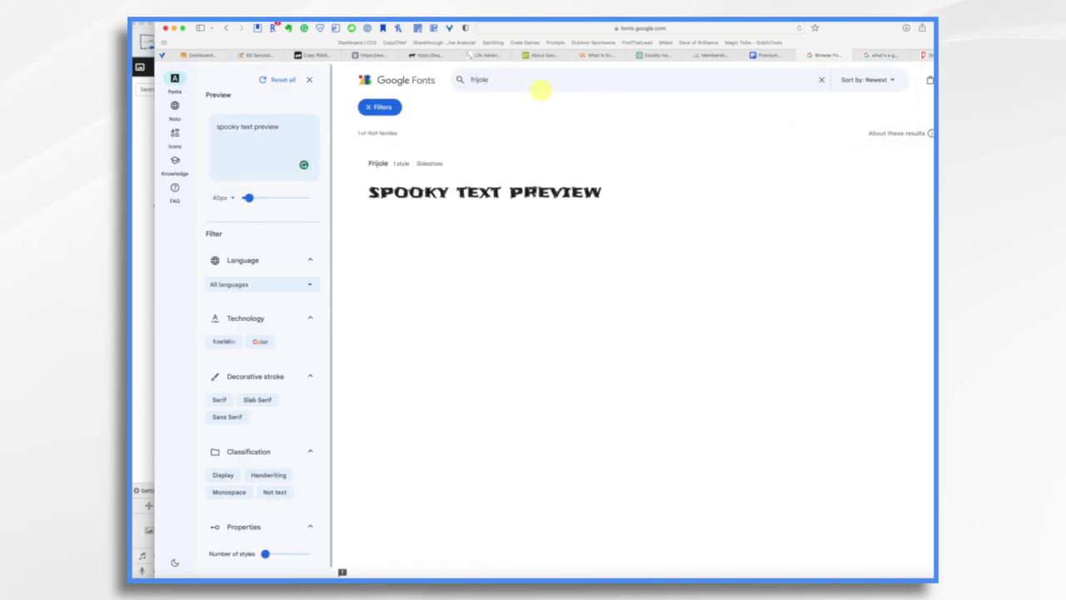
pyautogui.write('eater')
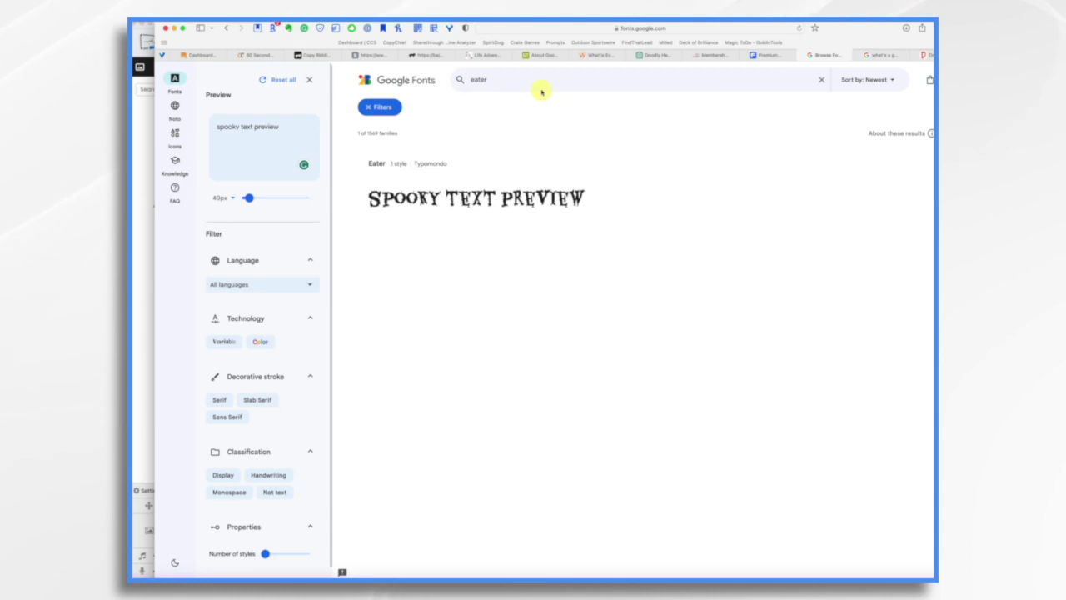
# Step: Find Nosifer on Google Fonts, download its font family and extract Nosifer.zip in the Downloads folder
pyautogui.press('super+a')
pyautogui.write('nosifer')
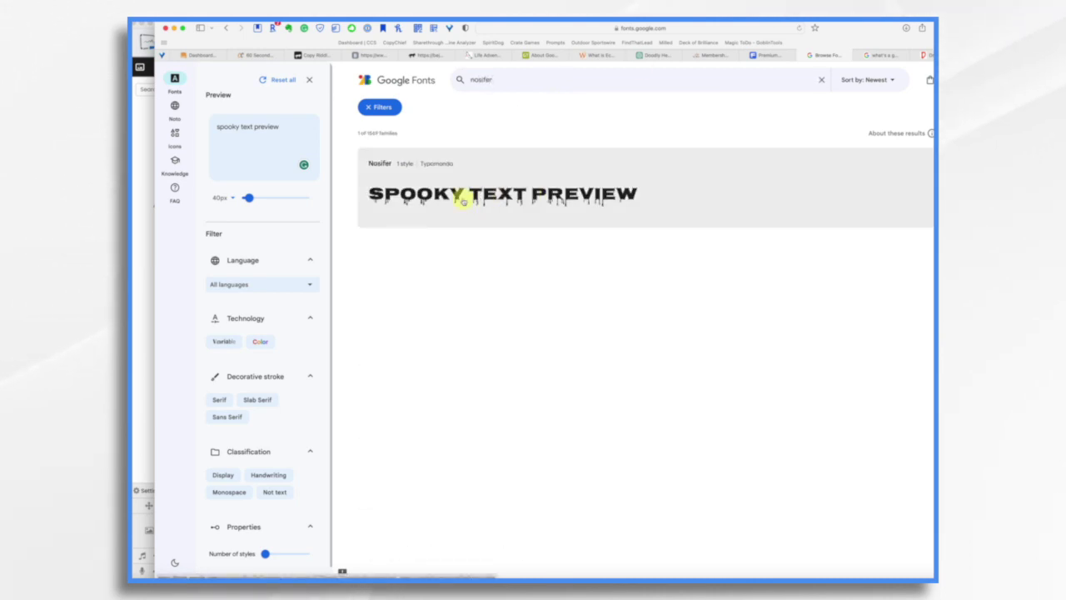
pyautogui.click(509, 196)
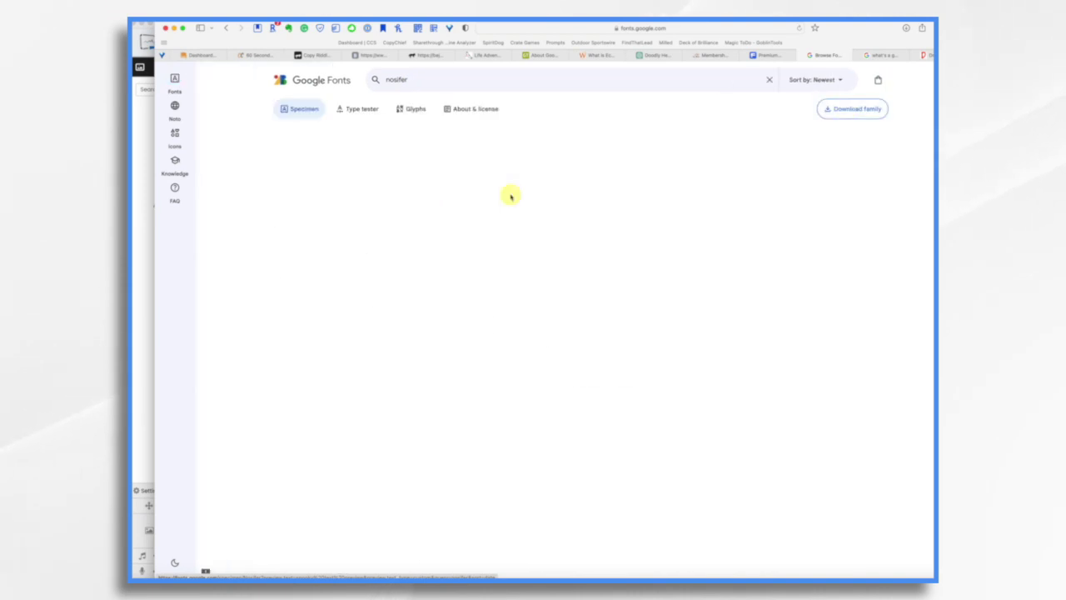
pyautogui.click(845, 111)
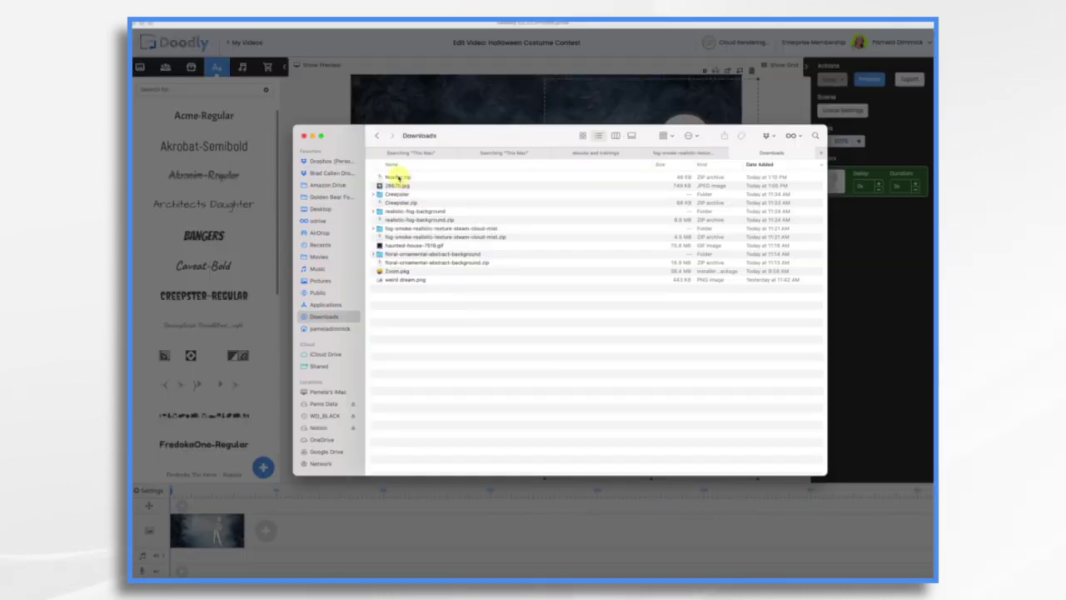
pyautogui.doubleClick(398, 176)
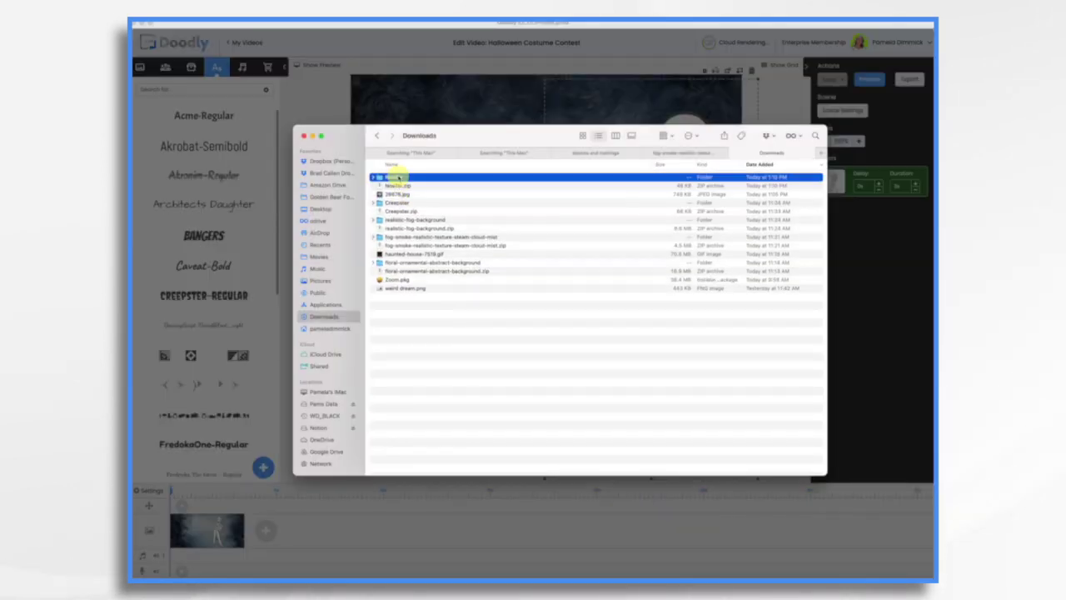
pyautogui.doubleClick(398, 178)
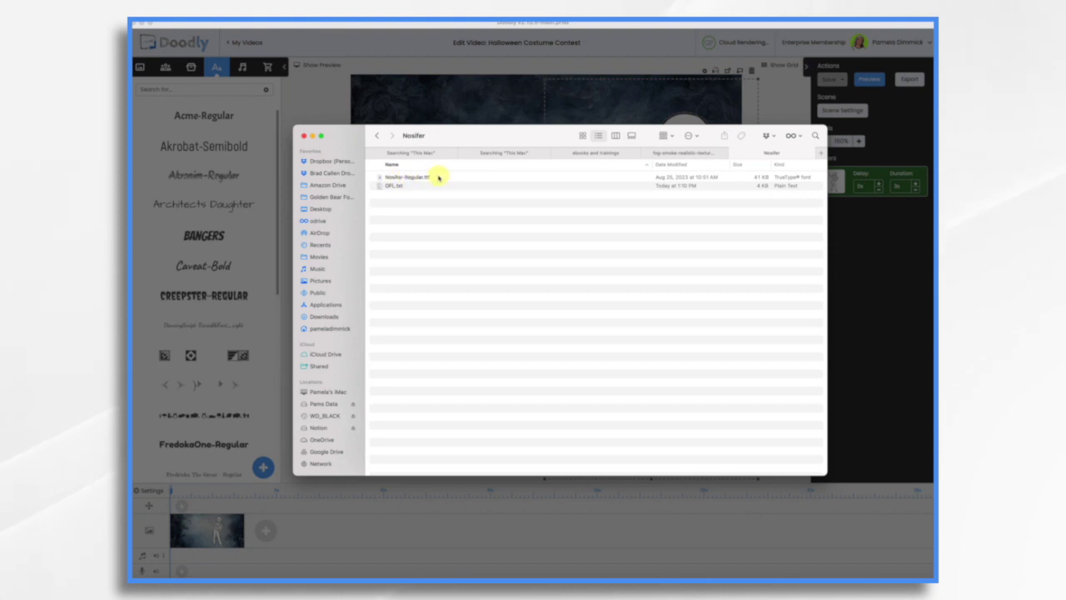
# Step: Return to Doodly and add Nosifer-Regular.ttf from the Nosifer download folder as a new font titled Nosifer-Regular
pyautogui.click(263, 468)
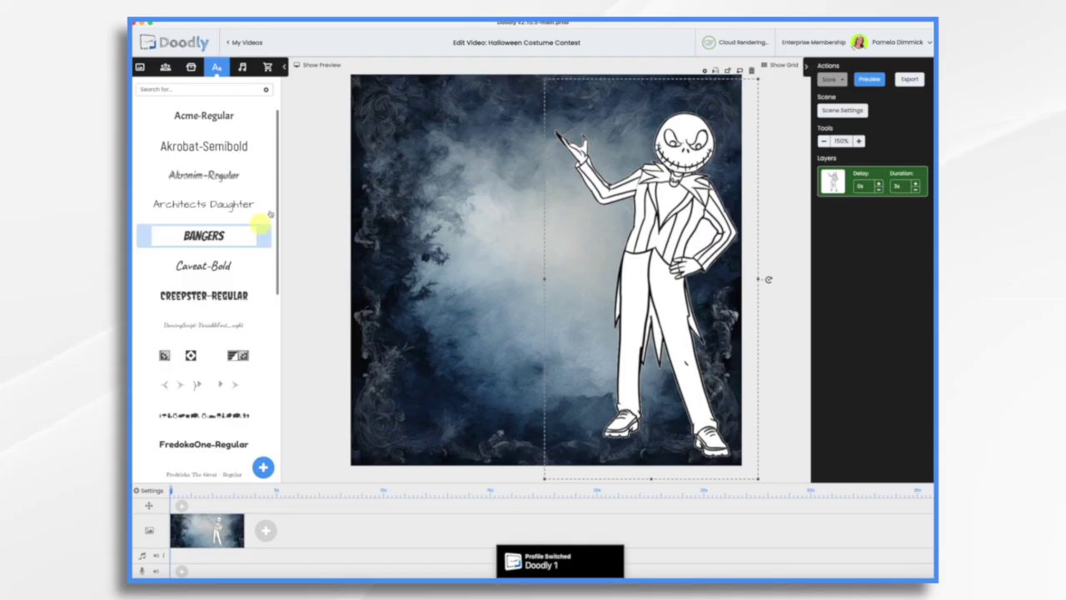
pyautogui.click(263, 469)
pyautogui.click(533, 301)
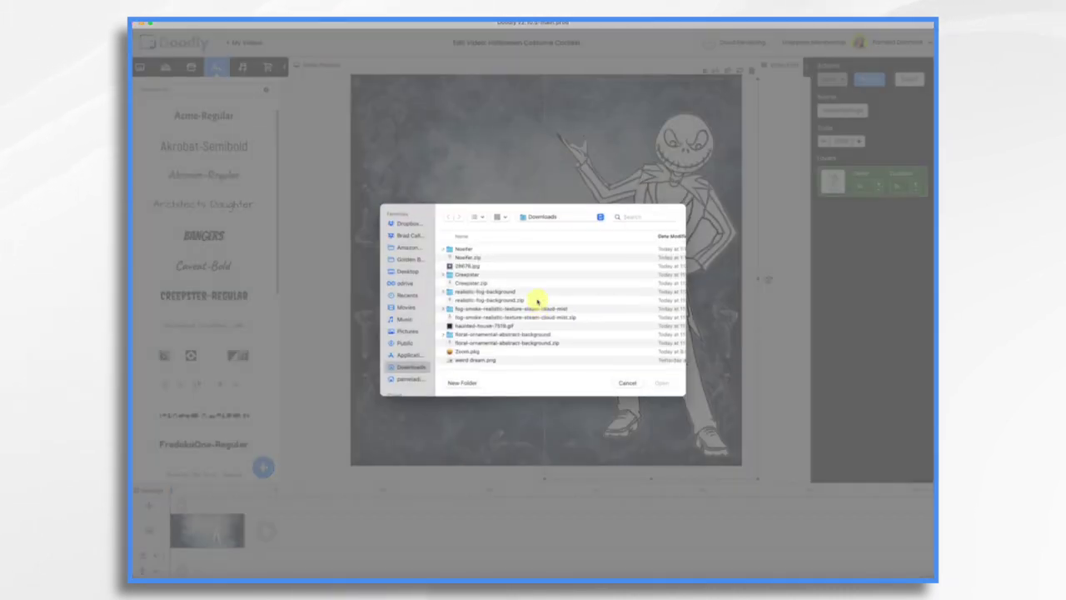
pyautogui.doubleClick(459, 251)
pyautogui.click(489, 259)
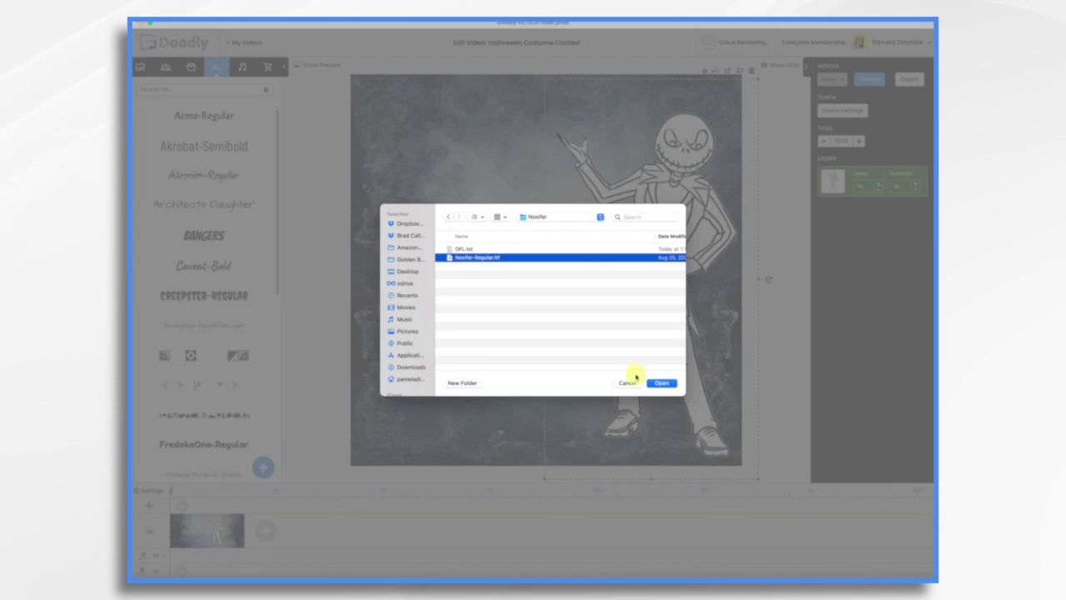
pyautogui.click(660, 383)
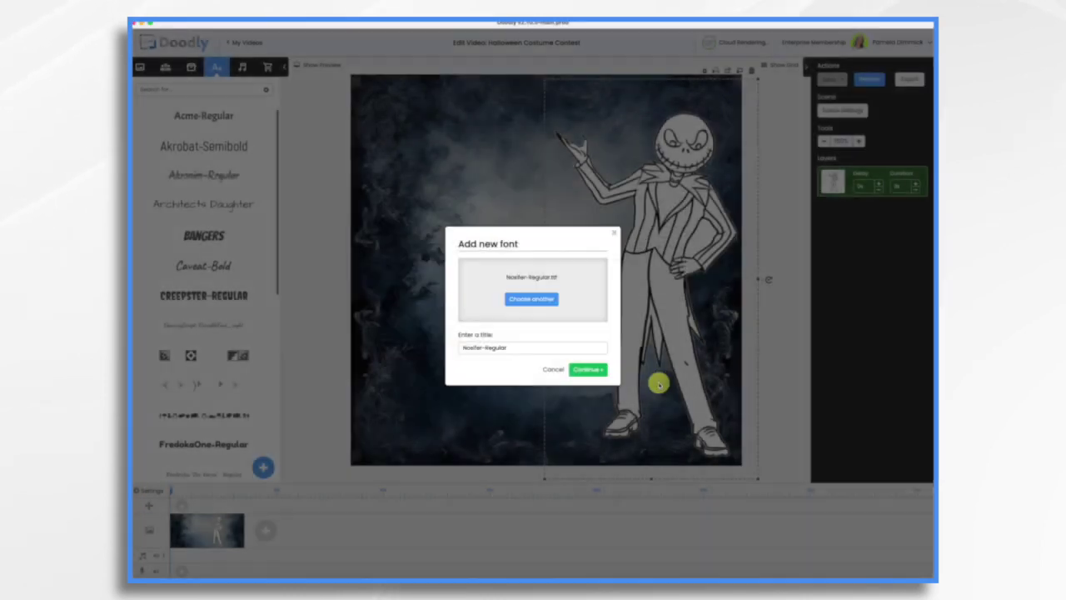
pyautogui.click(585, 369)
# Step: Add Nosifer-Regular text reading "Spooktacular Halloween Bash" to the scene and move it to the upper edge of the background
pyautogui.moveTo(215, 127); pyautogui.dragTo(521, 183)
pyautogui.write('Sp')
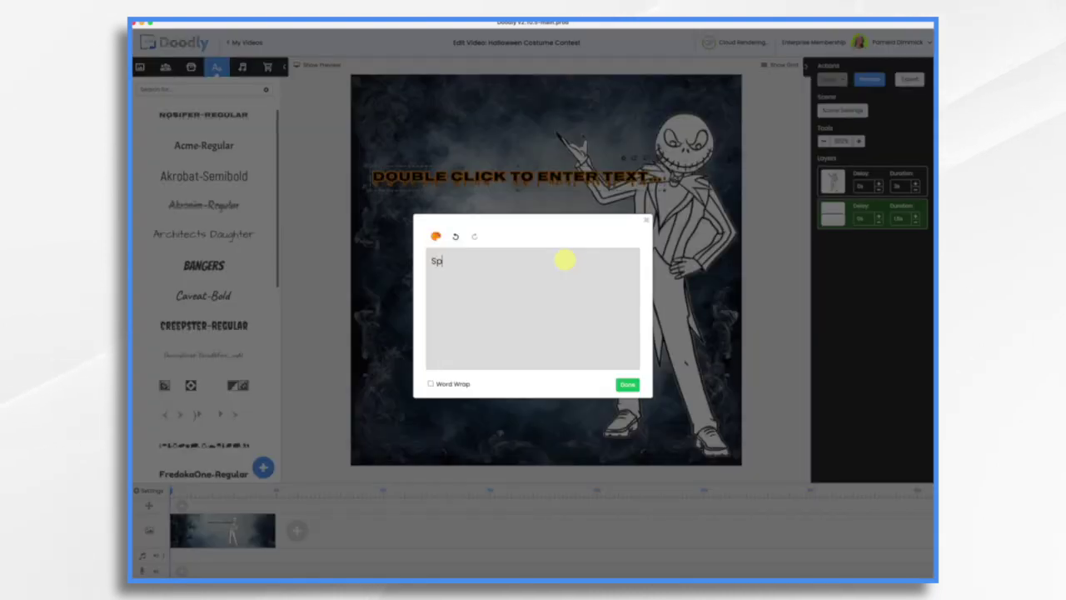
pyautogui.write('ooktacular Halloween Bash')
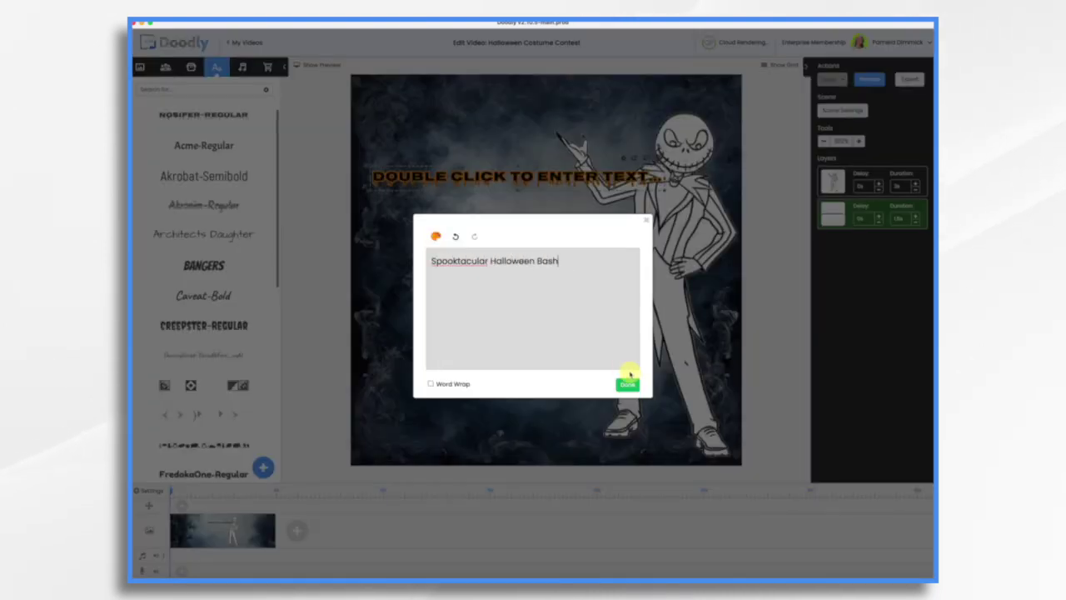
pyautogui.click(628, 384)
pyautogui.moveTo(570, 175); pyautogui.dragTo(592, 117)
pyautogui.click(516, 330)
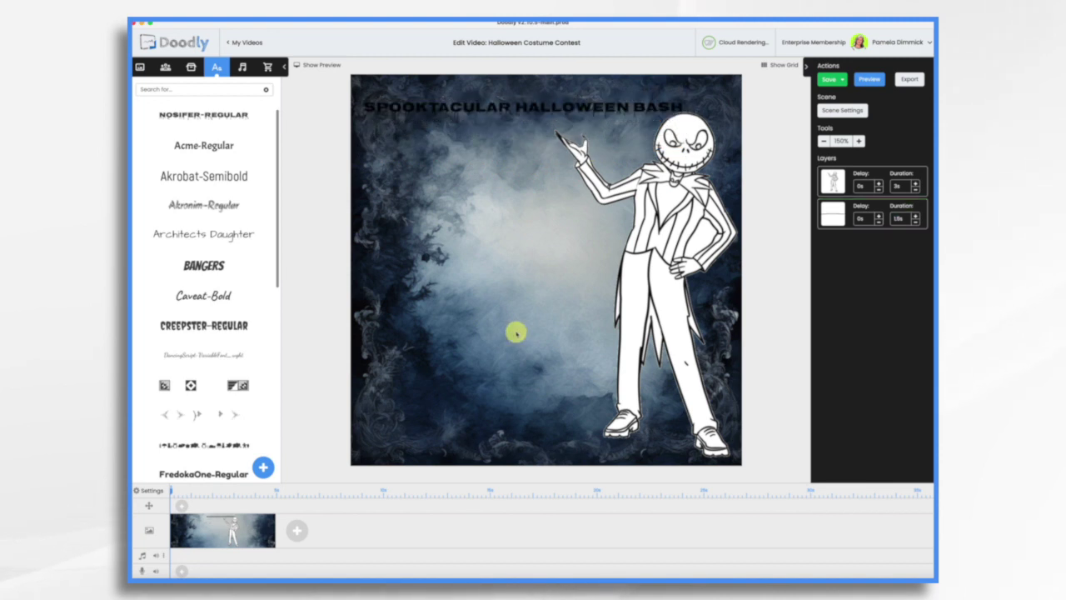
# Step: Nudge the "Spooktacular Halloween Bash" heading slightly and change its colour to white, #FFFFFF
pyautogui.click(577, 106)
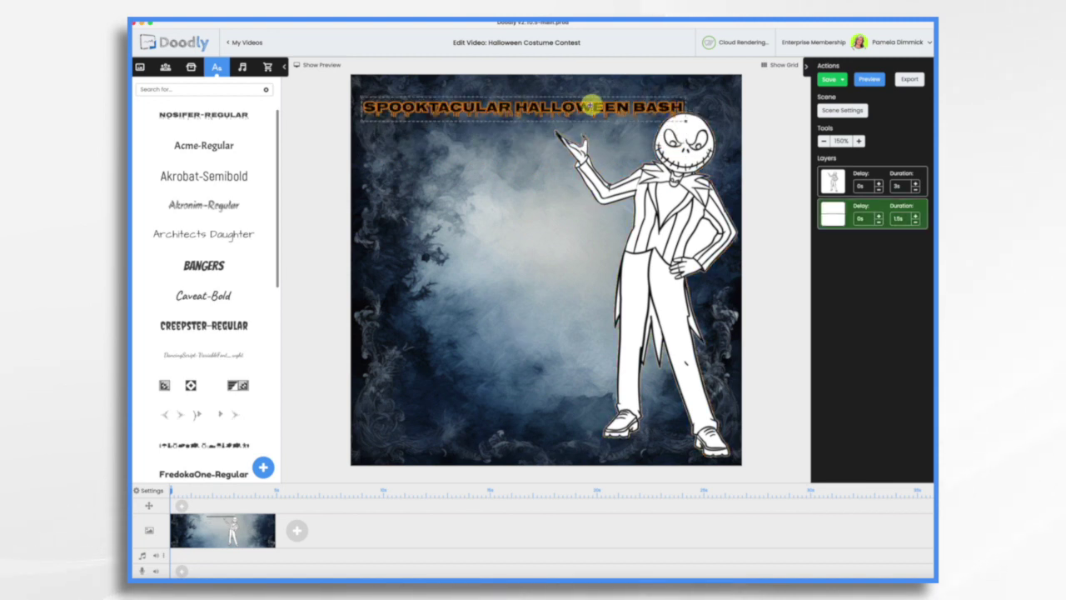
pyautogui.moveTo(646, 90)
pyautogui.mouseDown()
pyautogui.moveTo(643, 100)
pyautogui.moveTo(652, 93)
pyautogui.mouseUp()
pyautogui.doubleClick(652, 92)
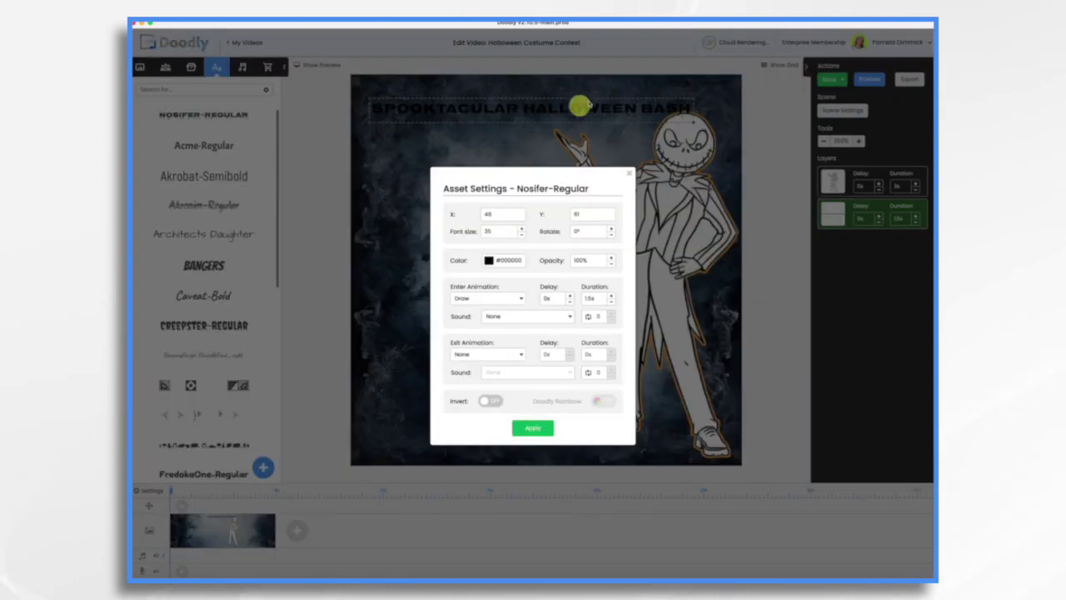
pyautogui.click(490, 261)
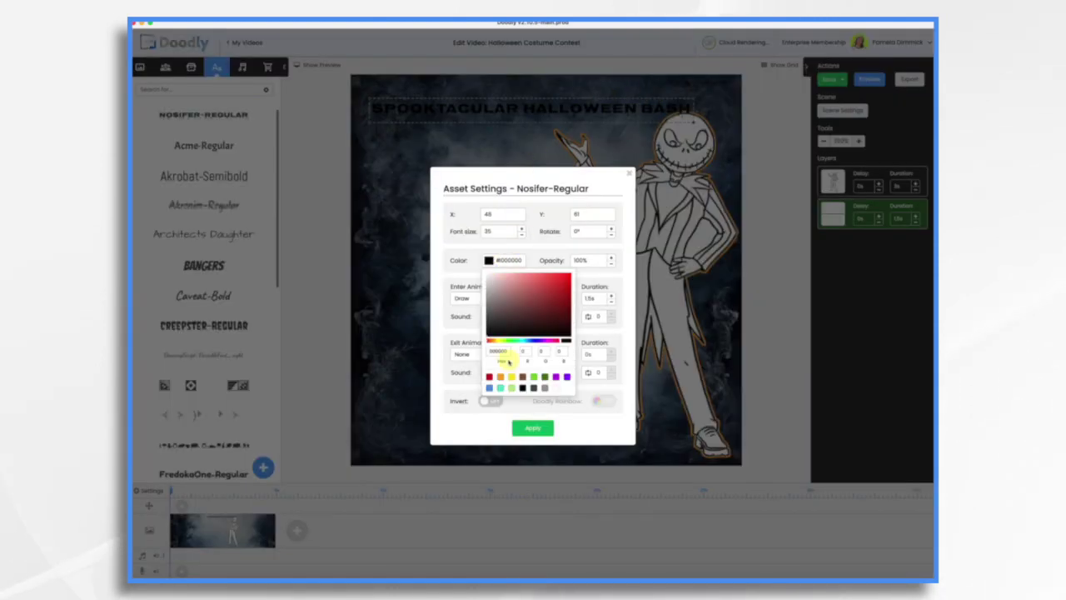
pyautogui.click(555, 387)
pyautogui.click(533, 427)
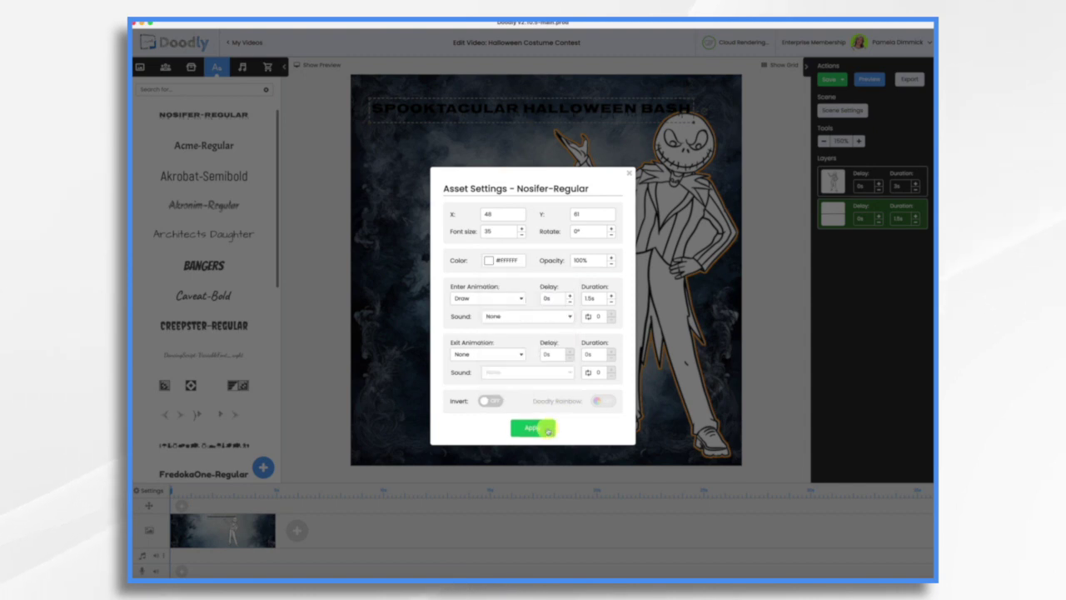
pyautogui.click(533, 427)
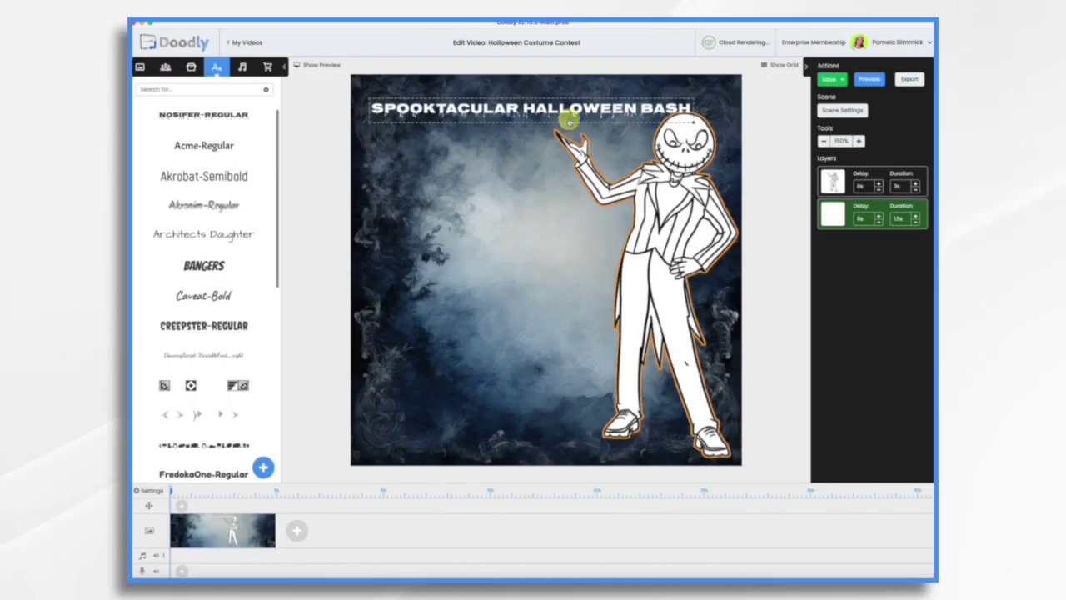
# Step: Set the colour of the "Spooktacular Halloween Bash" heading to red, #D0021B, in its asset settings
pyautogui.doubleClick(646, 94)
pyautogui.click(490, 261)
pyautogui.click(490, 377)
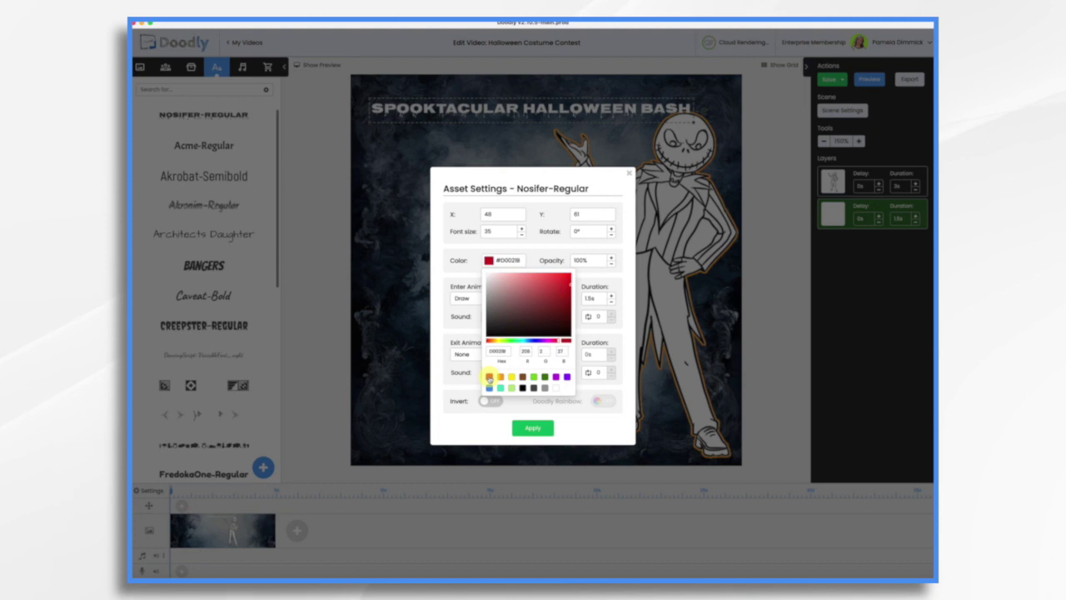
pyautogui.click(533, 427)
pyautogui.click(533, 427)
# Step: Break the "Spooktacular Halloween Bash" heading into three enlarged lines and duplicate it in place
pyautogui.doubleClick(519, 109)
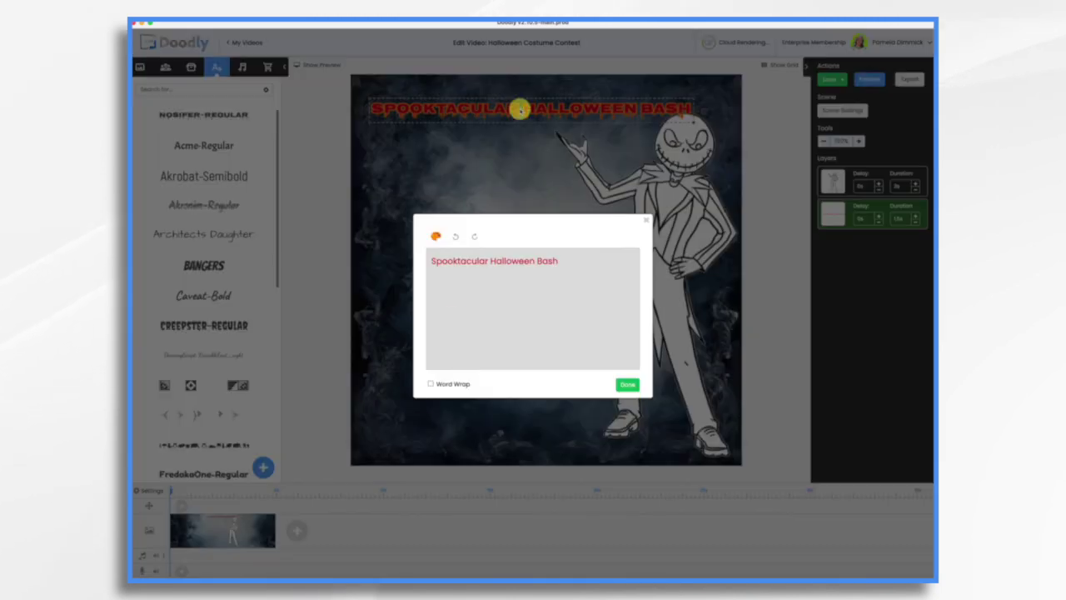
pyautogui.click(627, 384)
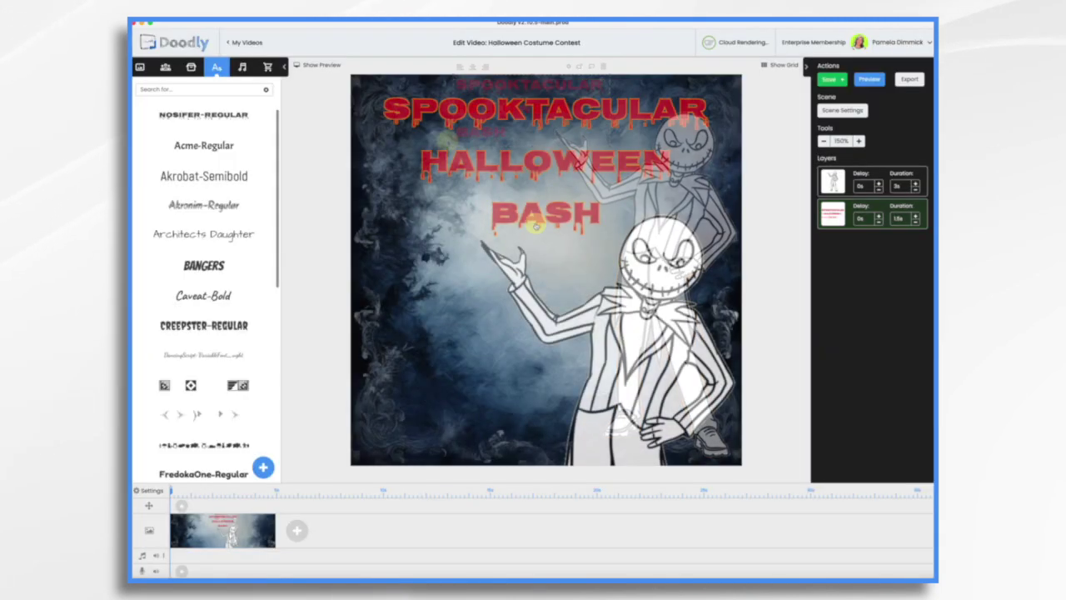
pyautogui.click(582, 109)
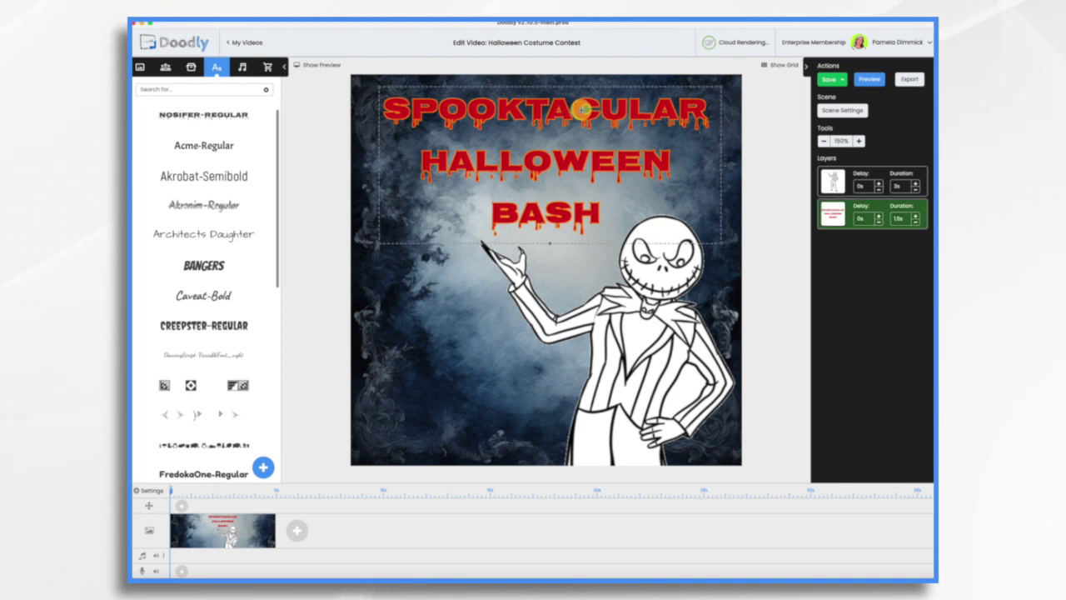
pyautogui.hotkey('ctrl', 'v')
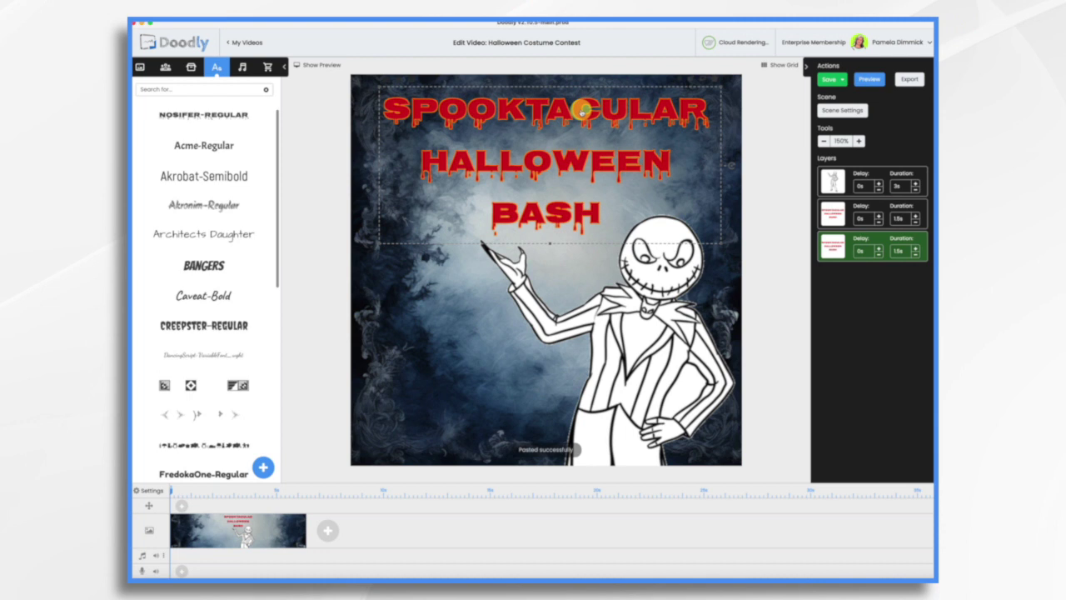
# Step: Set the colour of the underlying heading copy to black and offset it slightly as a shadow behind the red text
pyautogui.click(827, 215)
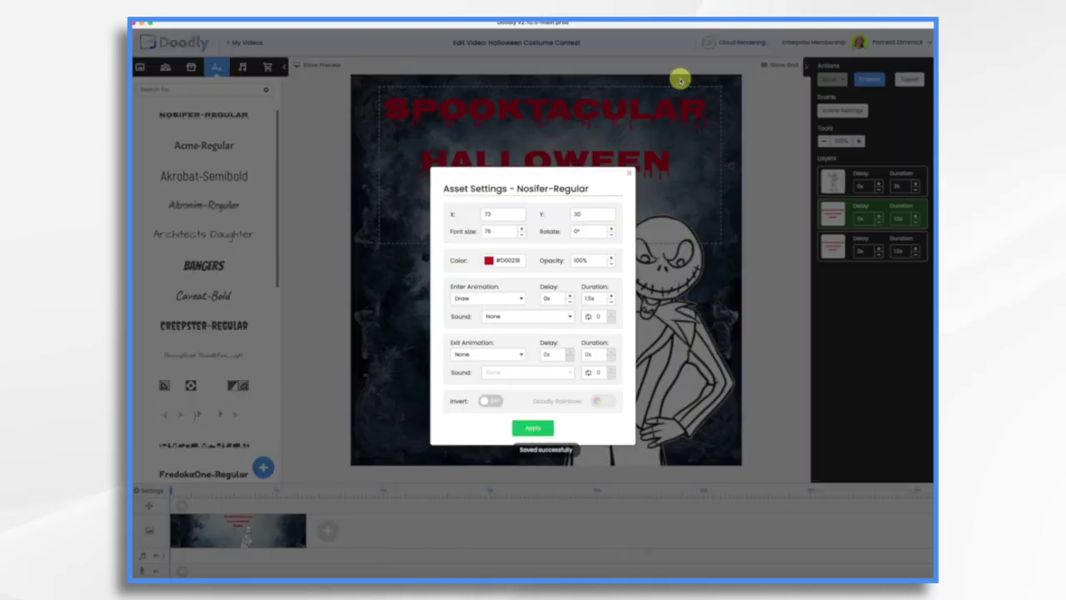
pyautogui.doubleClick(679, 83)
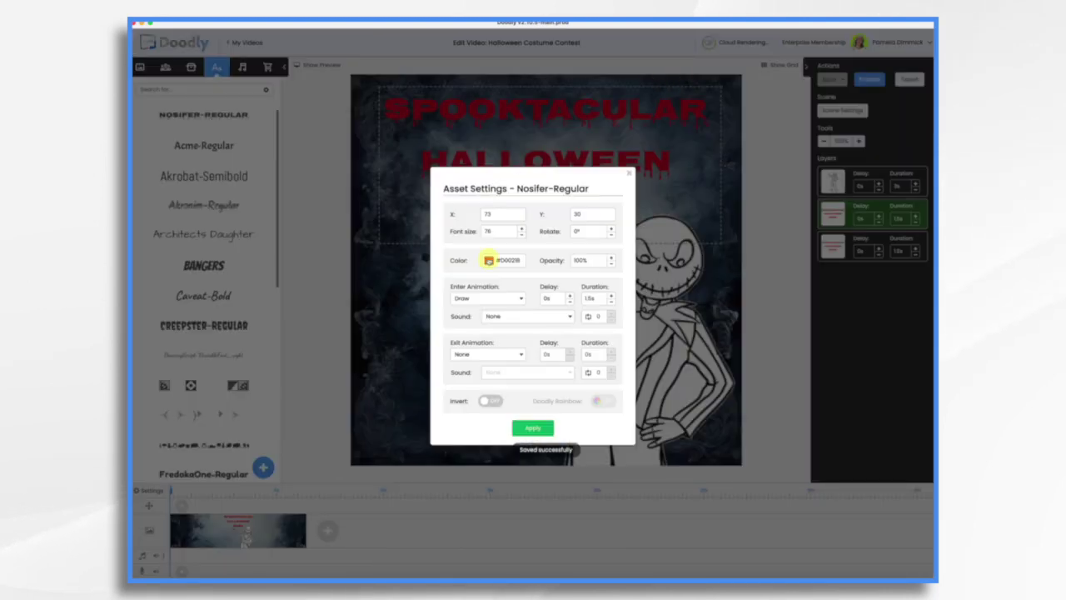
pyautogui.click(488, 260)
pyautogui.click(536, 430)
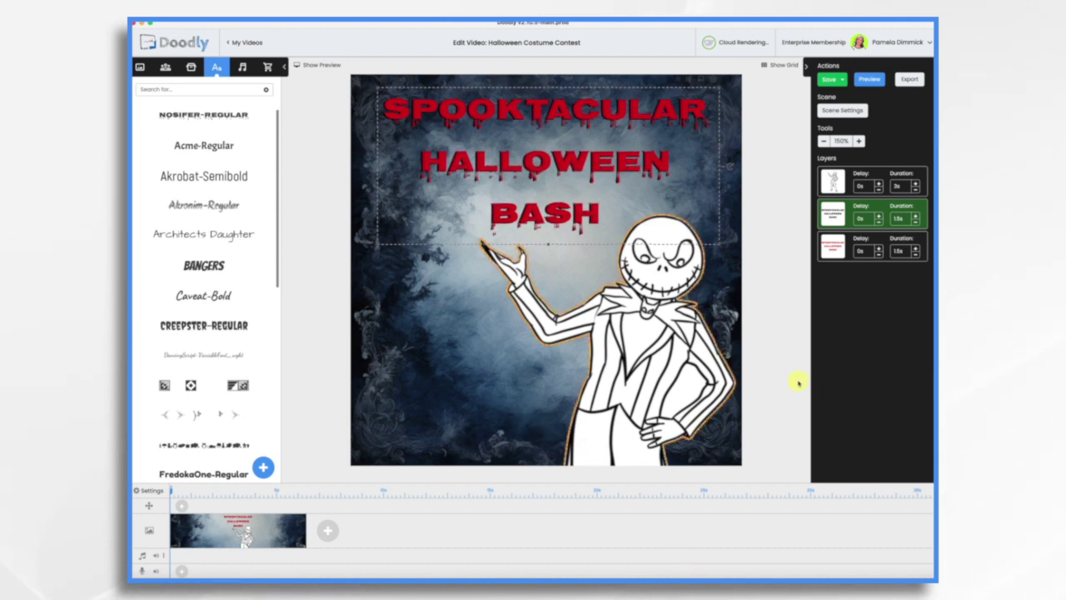
# Step: Set the black heading layer's duration to 0s and the red heading layer's duration to 4s, and preview the video
pyautogui.click(915, 221)
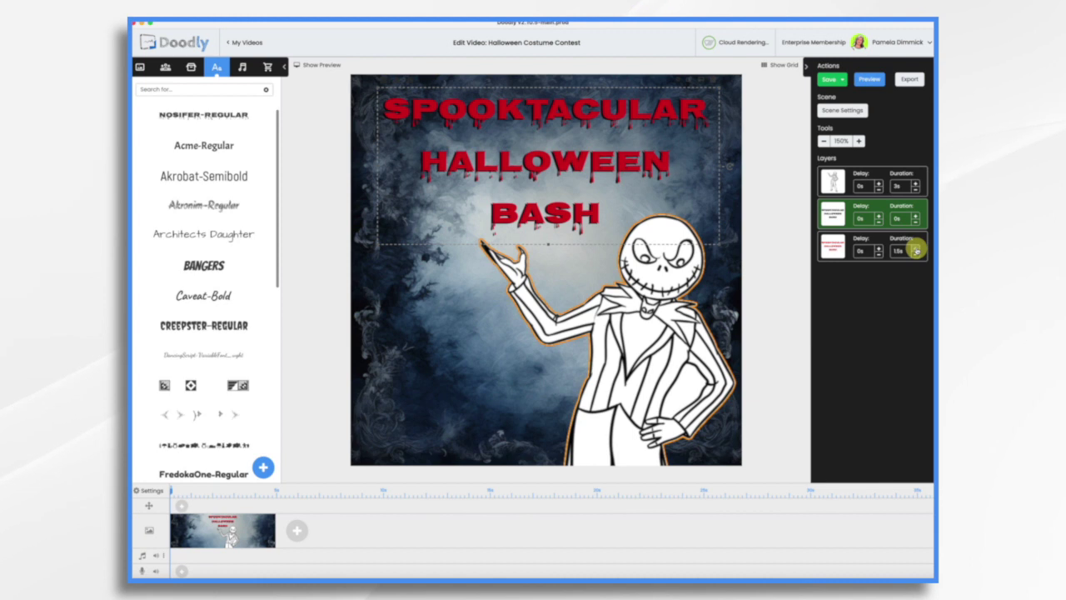
pyautogui.click(915, 251)
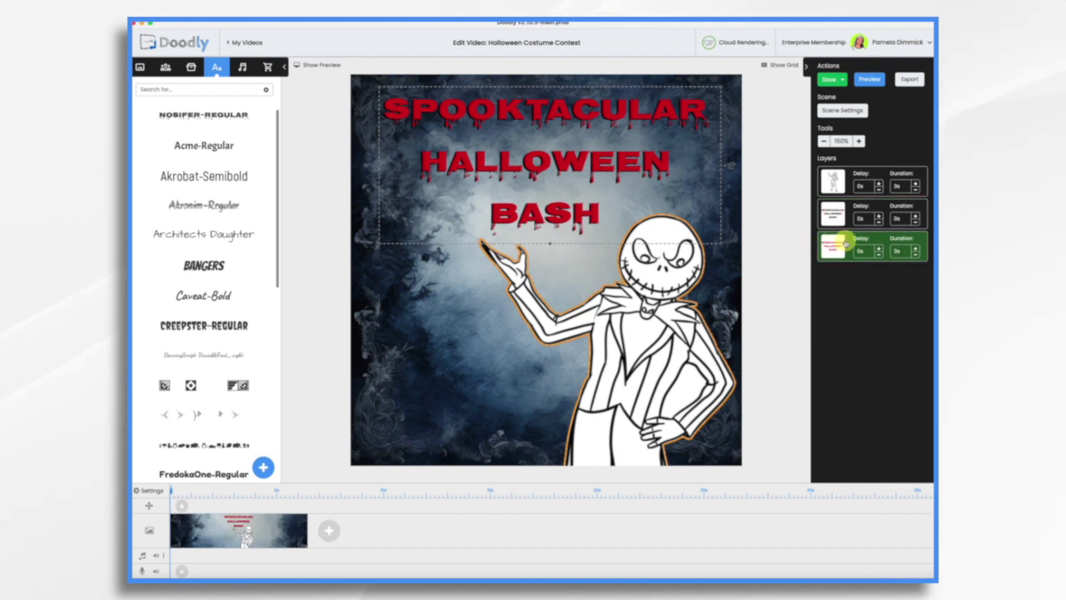
pyautogui.click(915, 247)
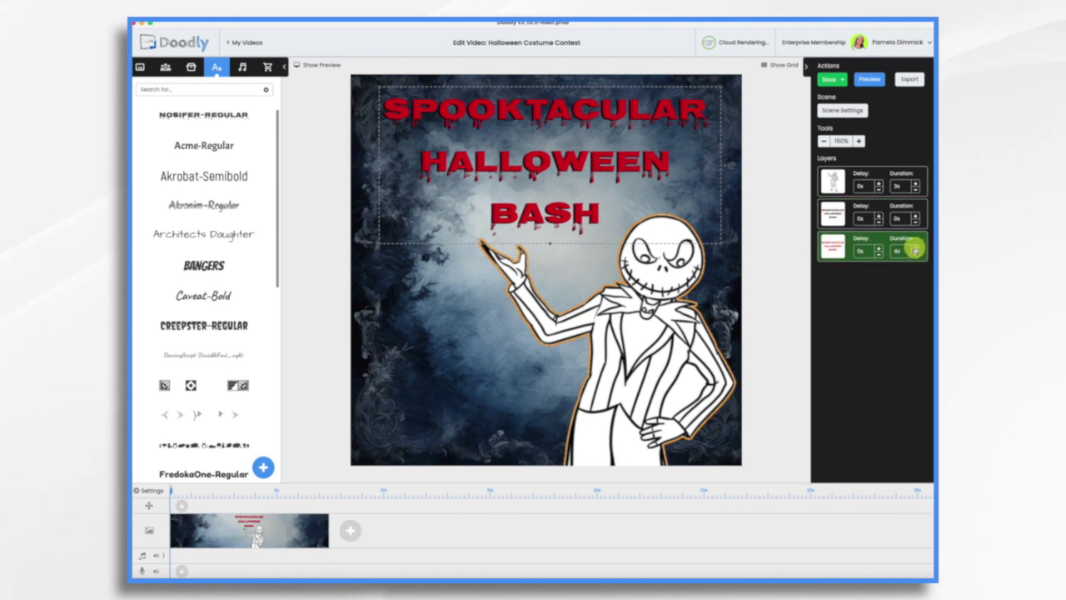
pyautogui.click(872, 79)
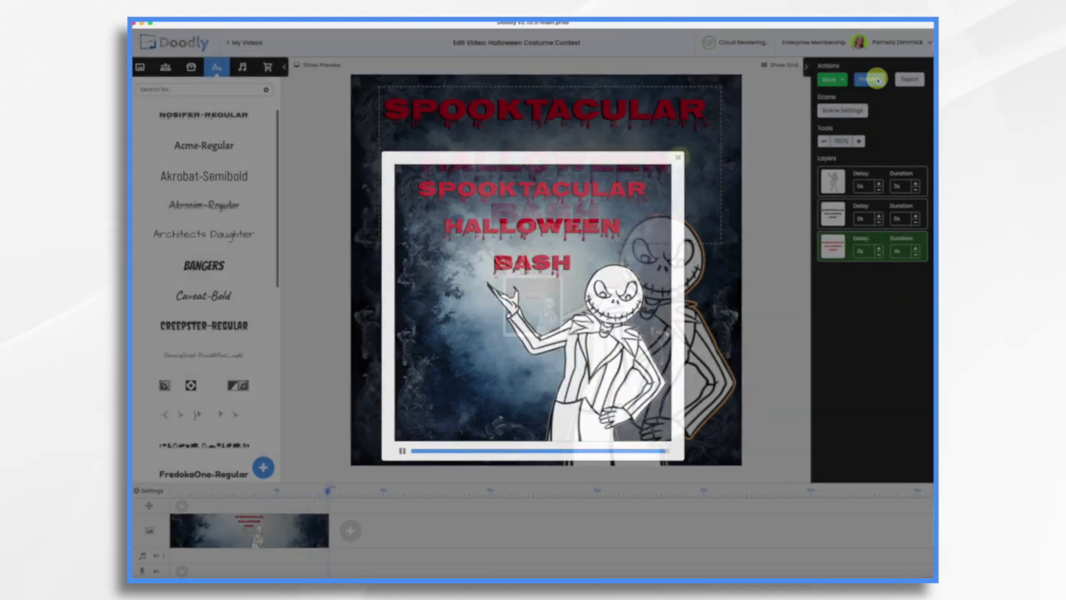
pyautogui.click(678, 156)
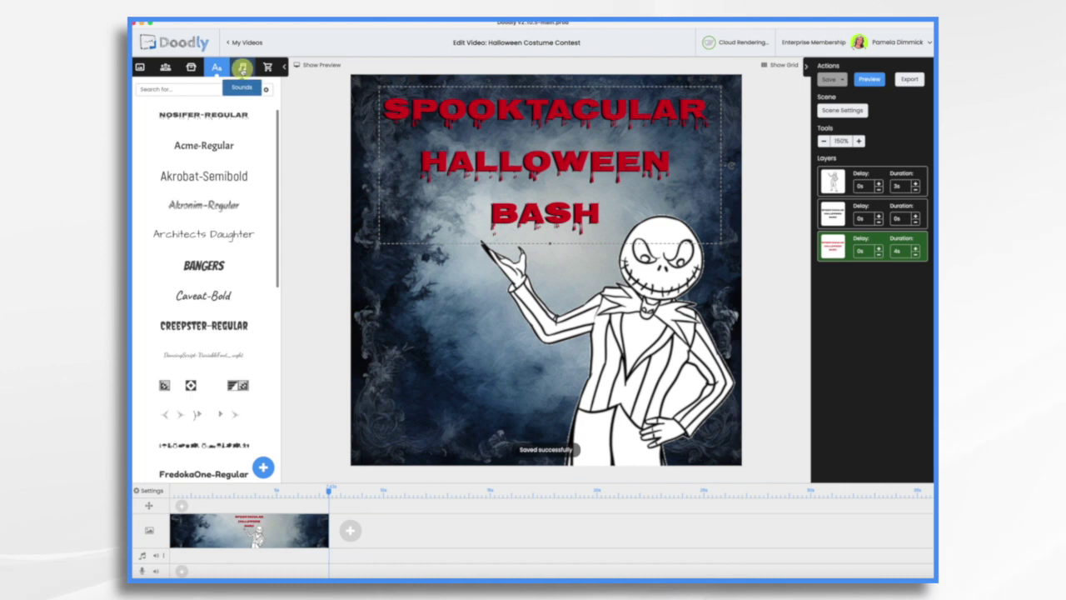
# Step: Import Horror 6018_79.mp3 and Halloween Voiceover.mp3 from the Week 40 folder into the sound library
pyautogui.click(241, 68)
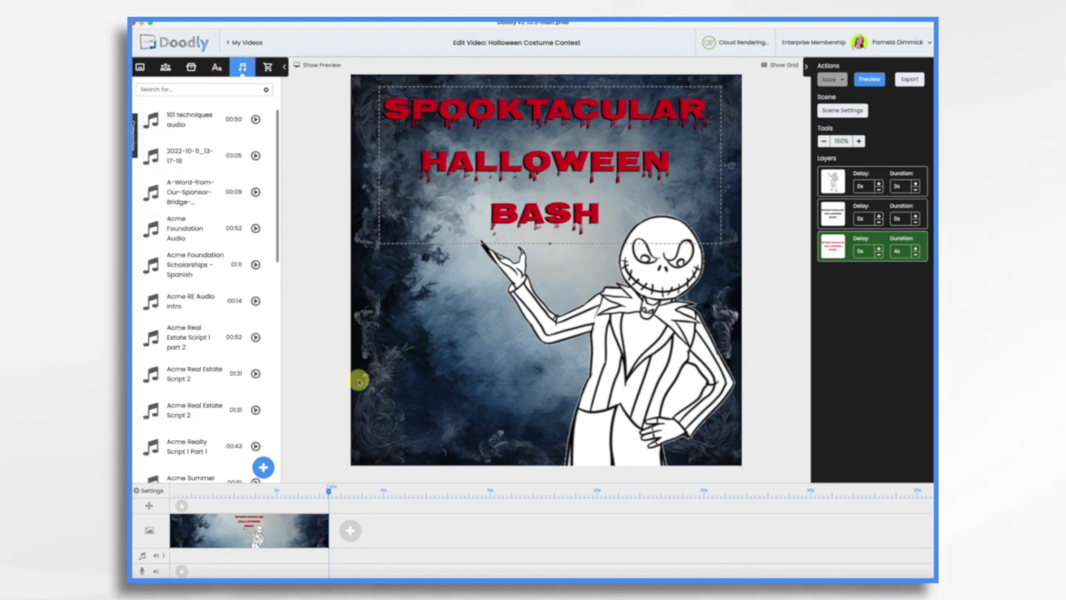
pyautogui.click(263, 468)
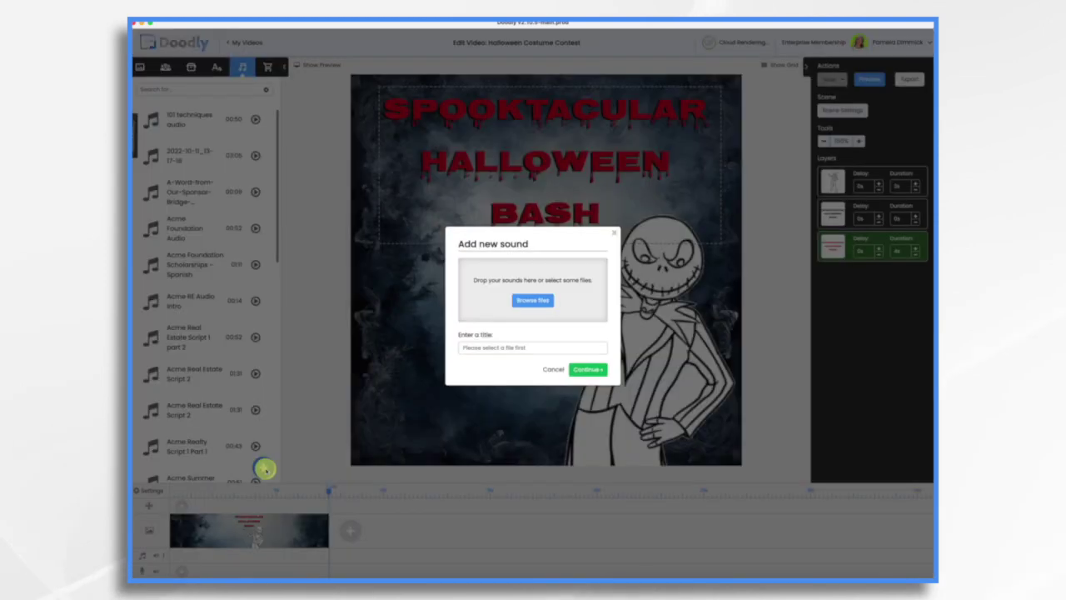
pyautogui.click(543, 301)
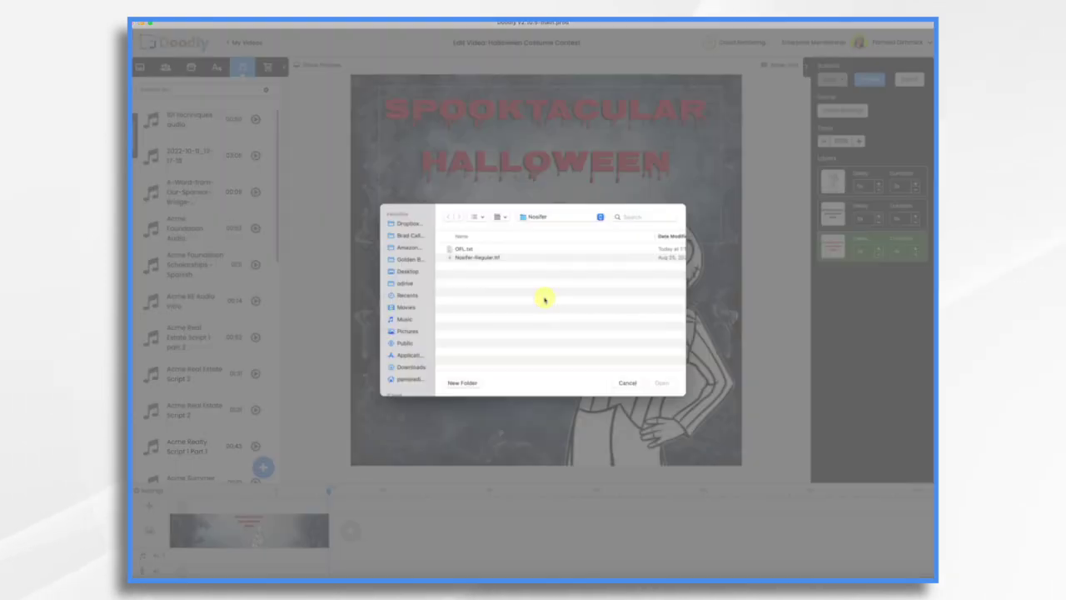
pyautogui.click(486, 249)
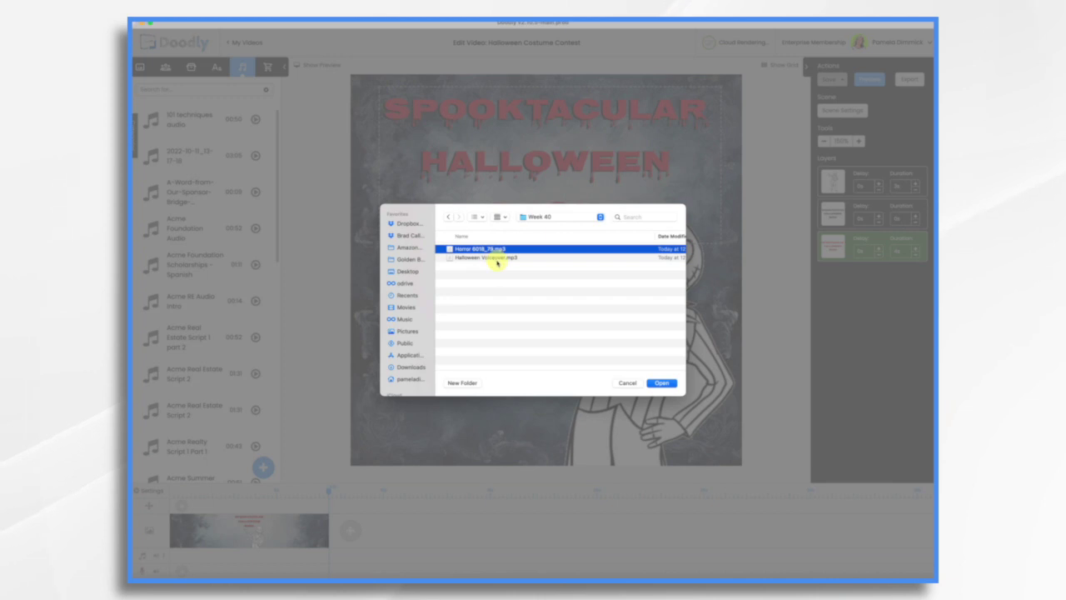
pyautogui.keyDown('shift'); pyautogui.click(494, 259); pyautogui.keyUp('shift')
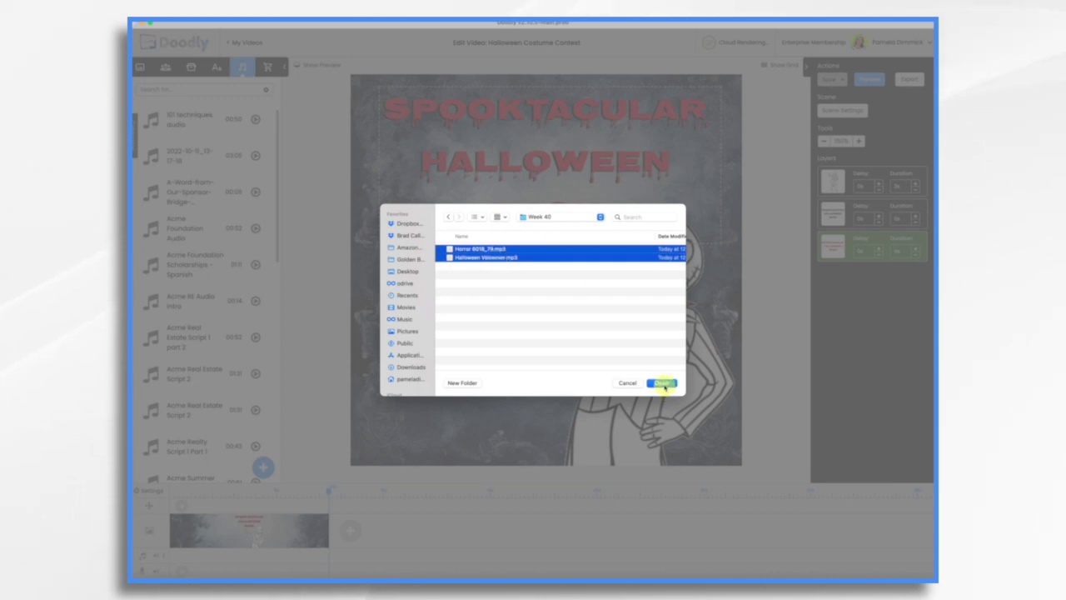
pyautogui.click(661, 383)
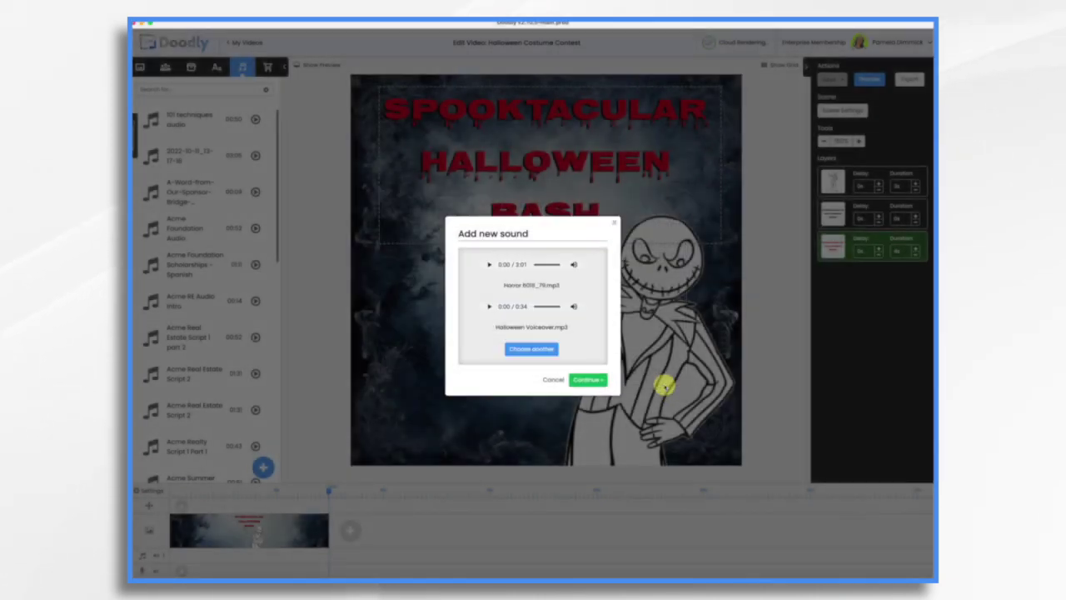
pyautogui.click(589, 380)
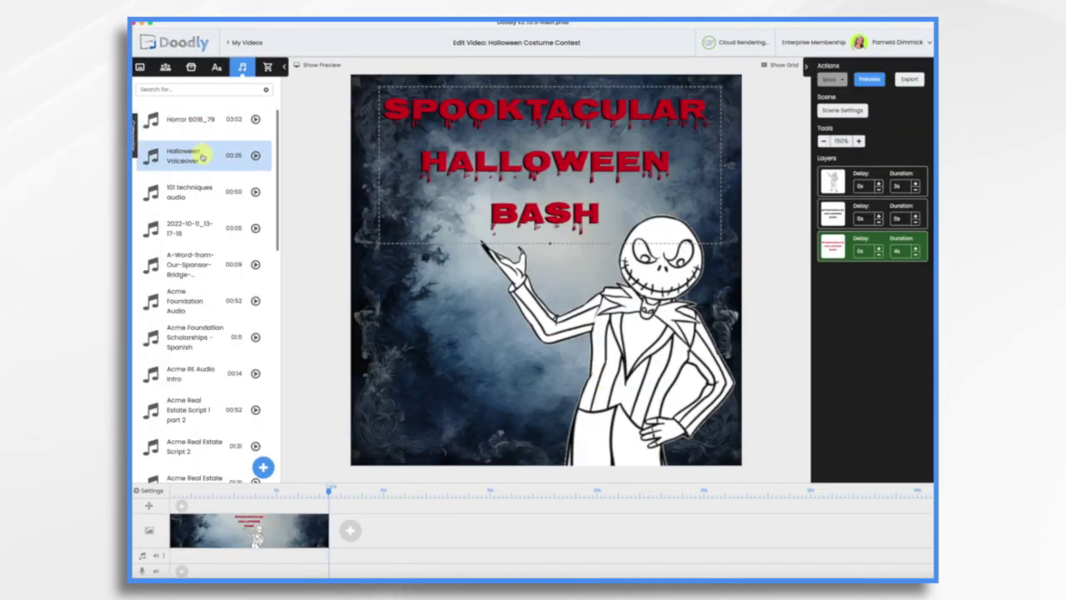
# Step: Place Halloween Voiceover on the timeline's voiceover track and Horror 6018_79 on the music track
pyautogui.moveTo(201, 157); pyautogui.dragTo(225, 571)
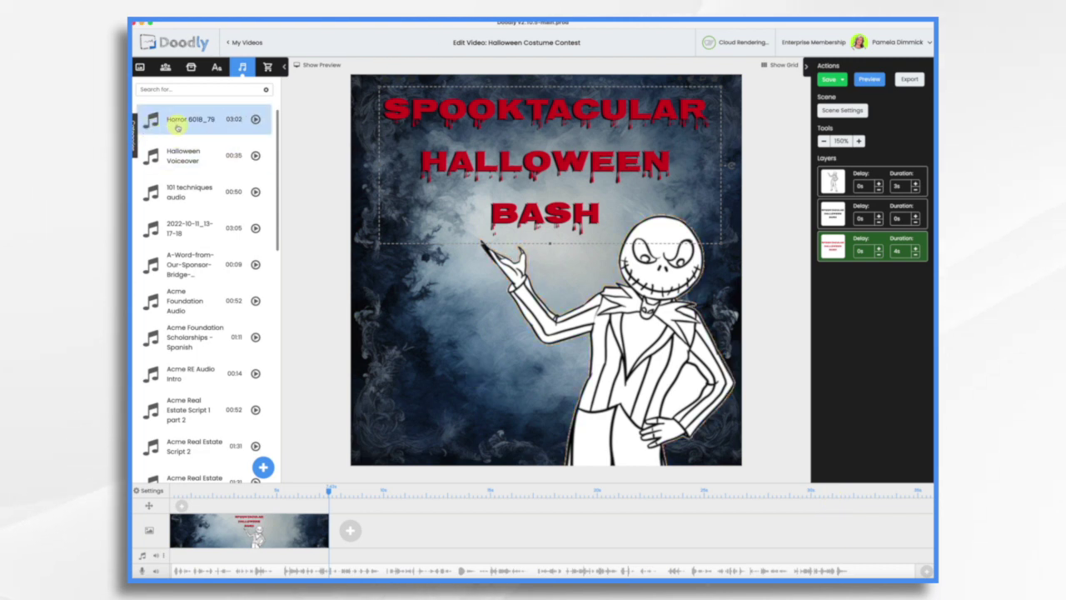
pyautogui.moveTo(176, 127); pyautogui.dragTo(235, 564)
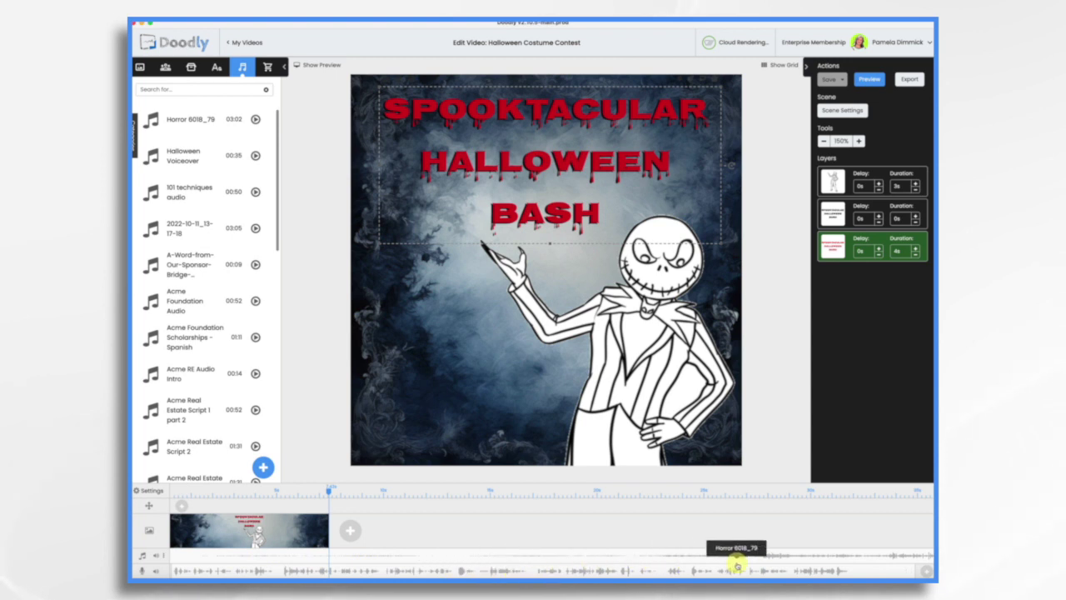
# Step: Trim the end of the Horror 6018_79 music clip back to just past the end of the voiceover
pyautogui.scroll(-2, 737, 566)
pyautogui.scroll(-2, 737, 566)
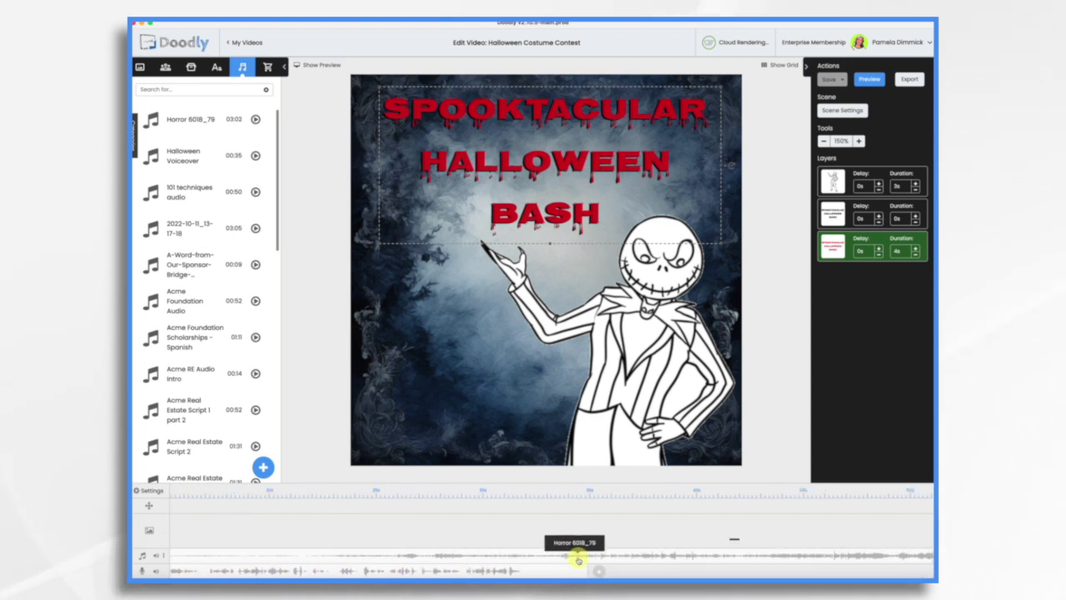
pyautogui.hscroll(10, 778, 546)
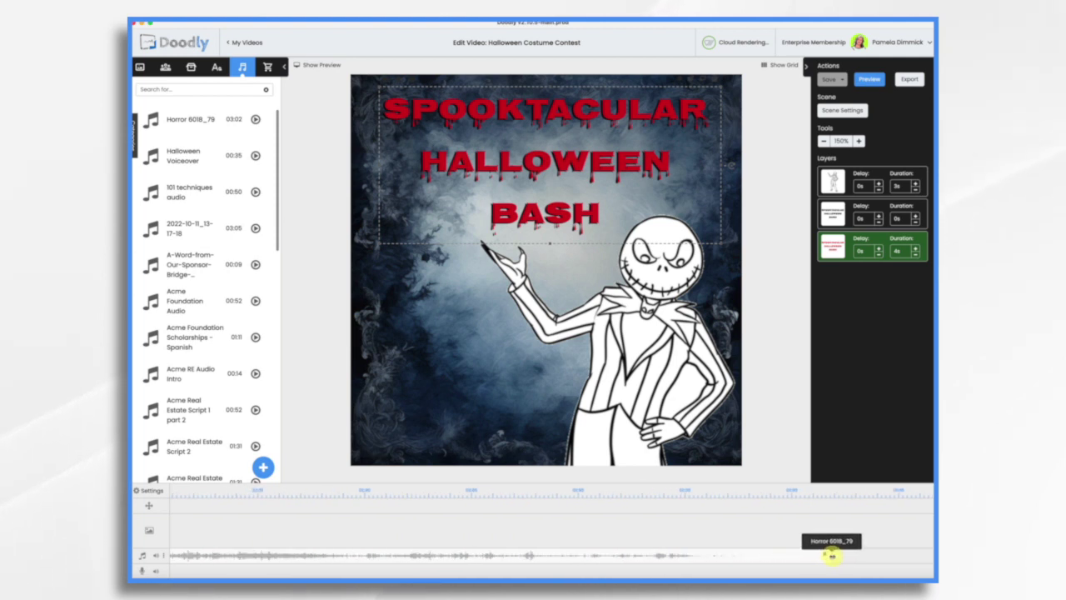
pyautogui.moveTo(831, 556); pyautogui.dragTo(807, 553)
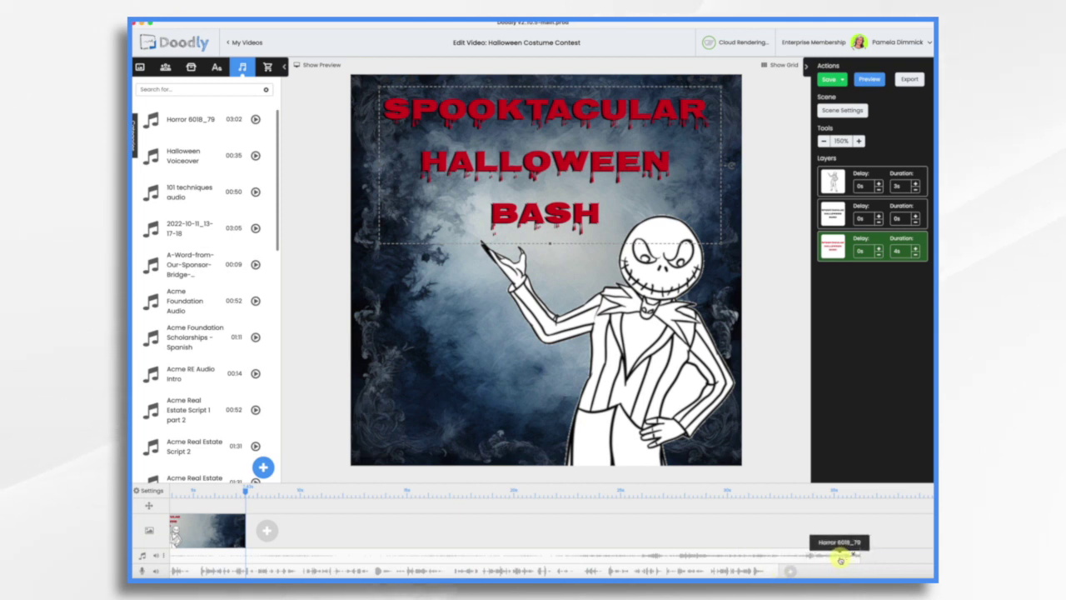
# Step: Apply a Fade Out to the Horror 6018_79 music clip and open the music track's volume control
pyautogui.rightClick(840, 560)
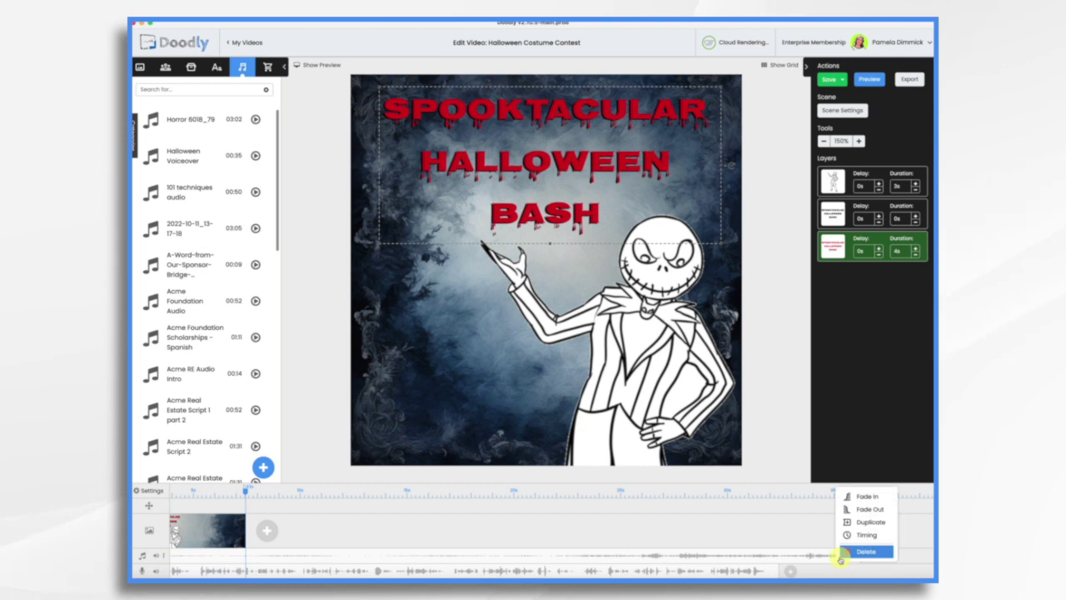
pyautogui.click(850, 509)
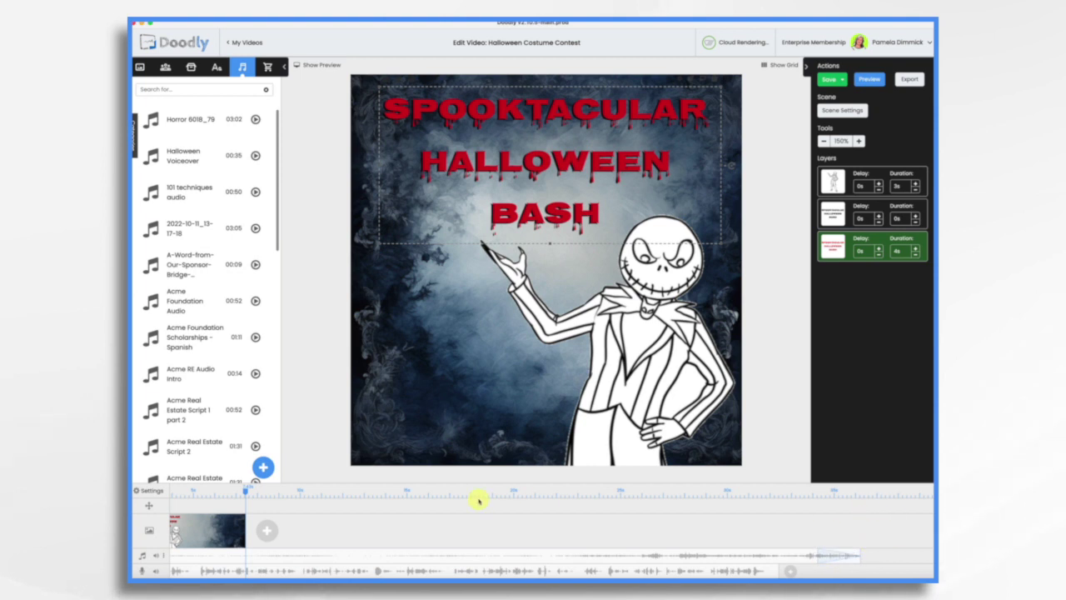
pyautogui.click(156, 557)
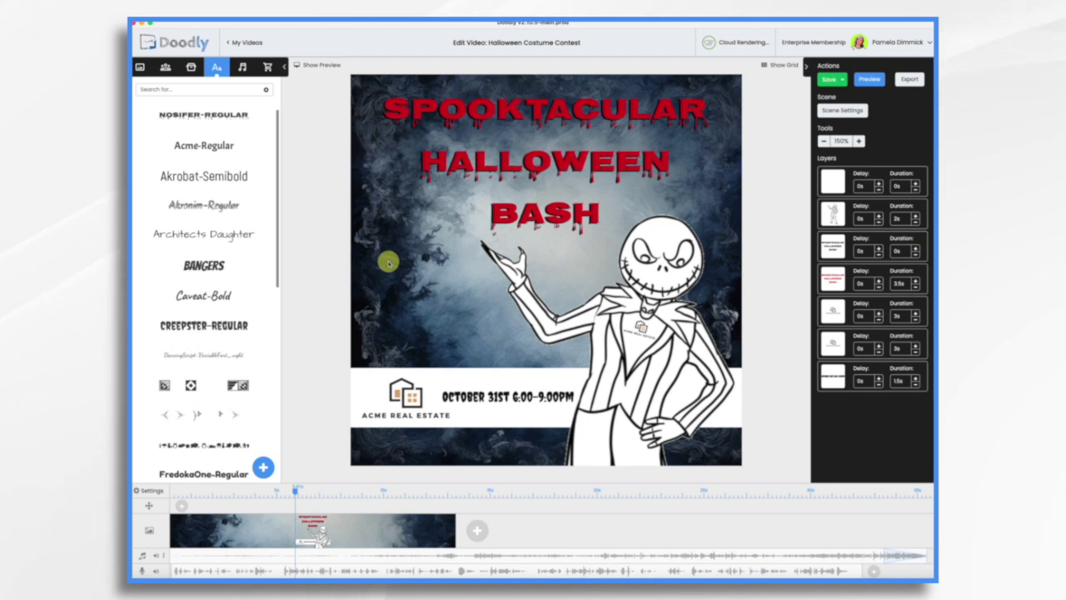
# Step: Add an empty second scene after the heading scene on the timeline and switch between the two scenes
pyautogui.click(400, 114)
pyautogui.click(496, 510)
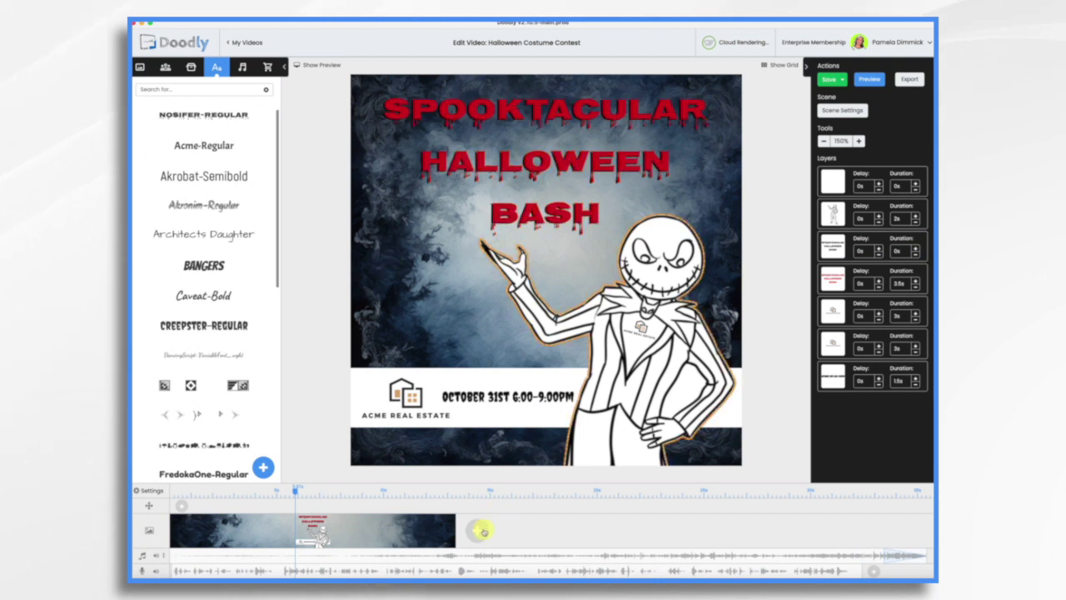
pyautogui.click(481, 530)
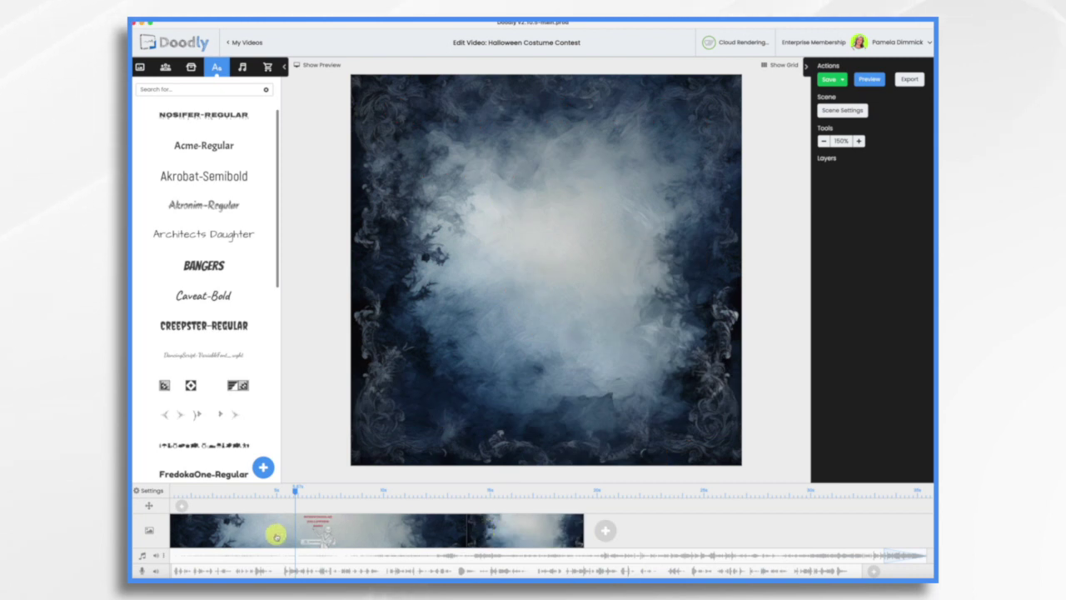
pyautogui.click(275, 535)
pyautogui.click(524, 534)
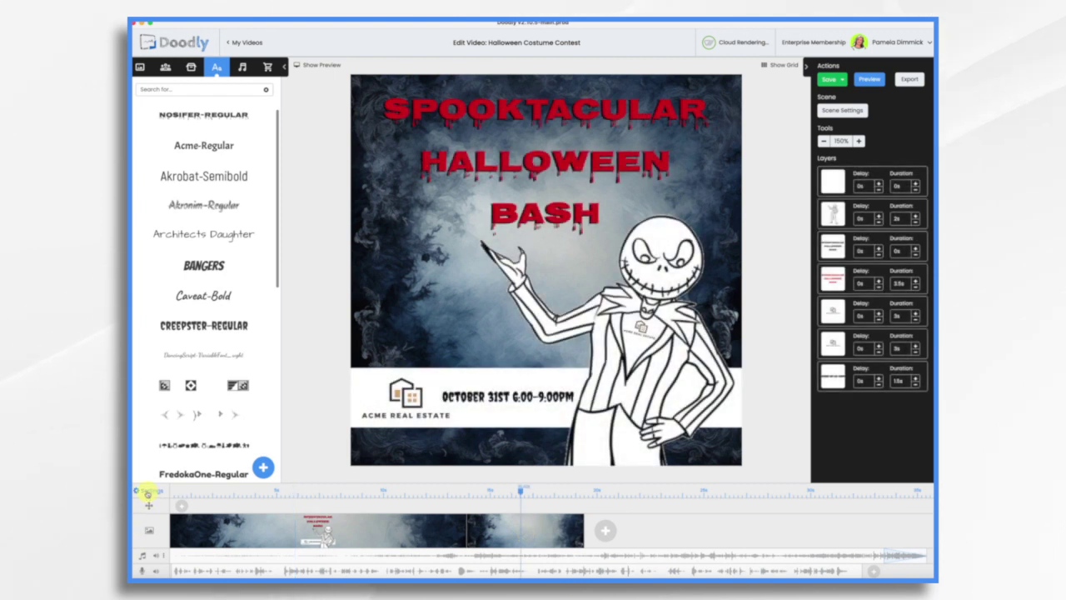
# Step: Set the Erase mode to Off in the video settings and apply the change
pyautogui.click(147, 490)
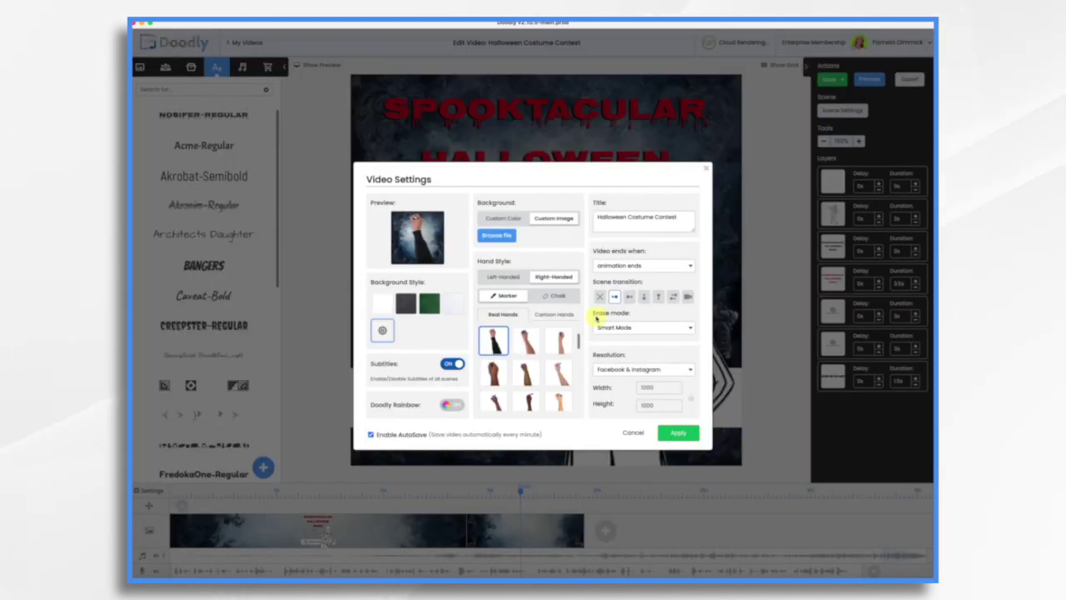
pyautogui.click(625, 328)
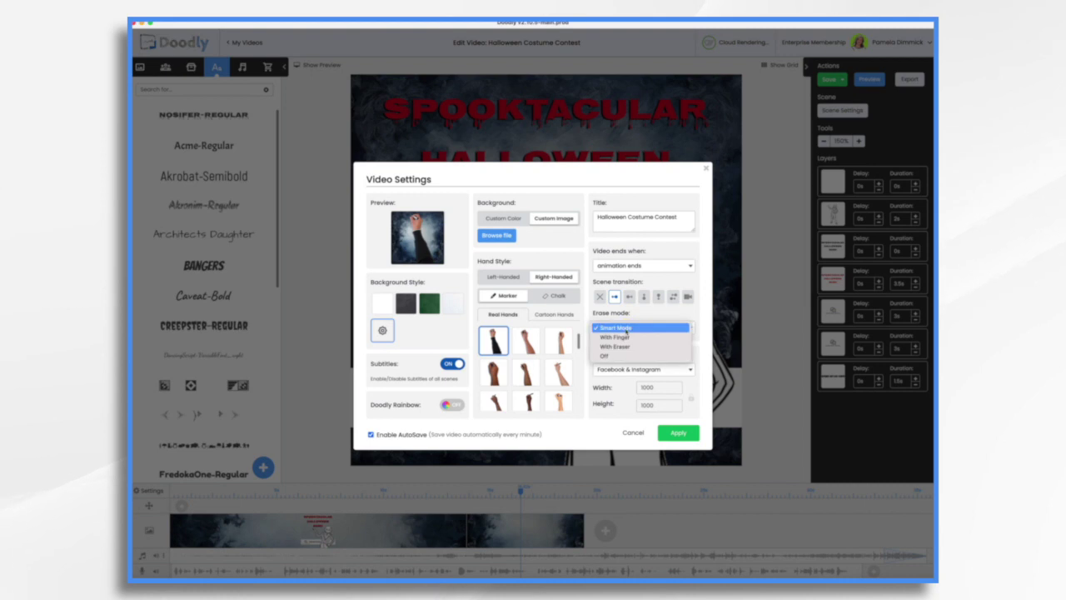
pyautogui.click(612, 356)
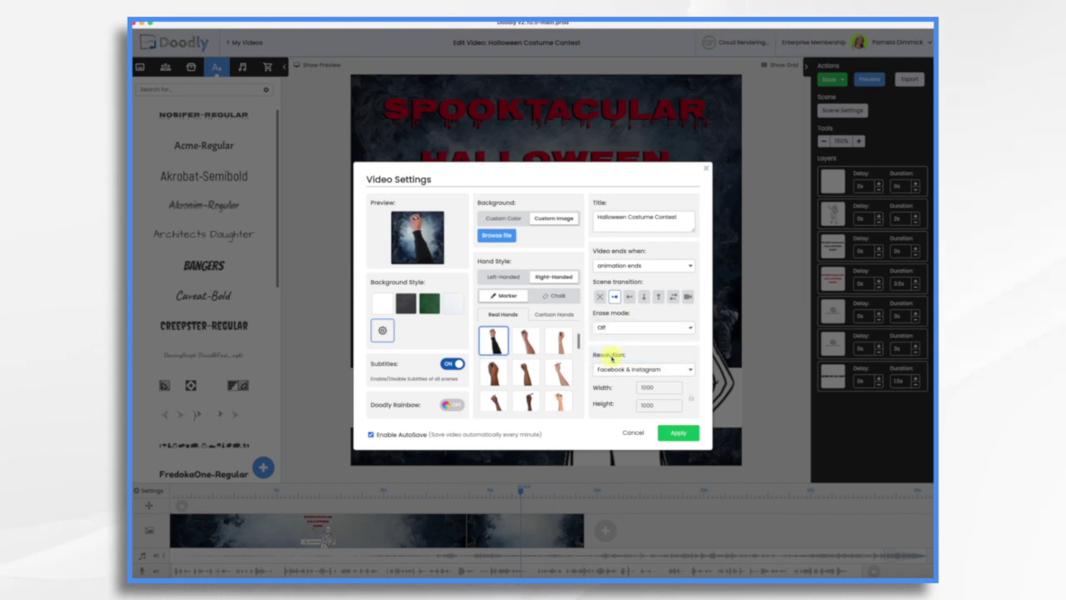
pyautogui.click(681, 434)
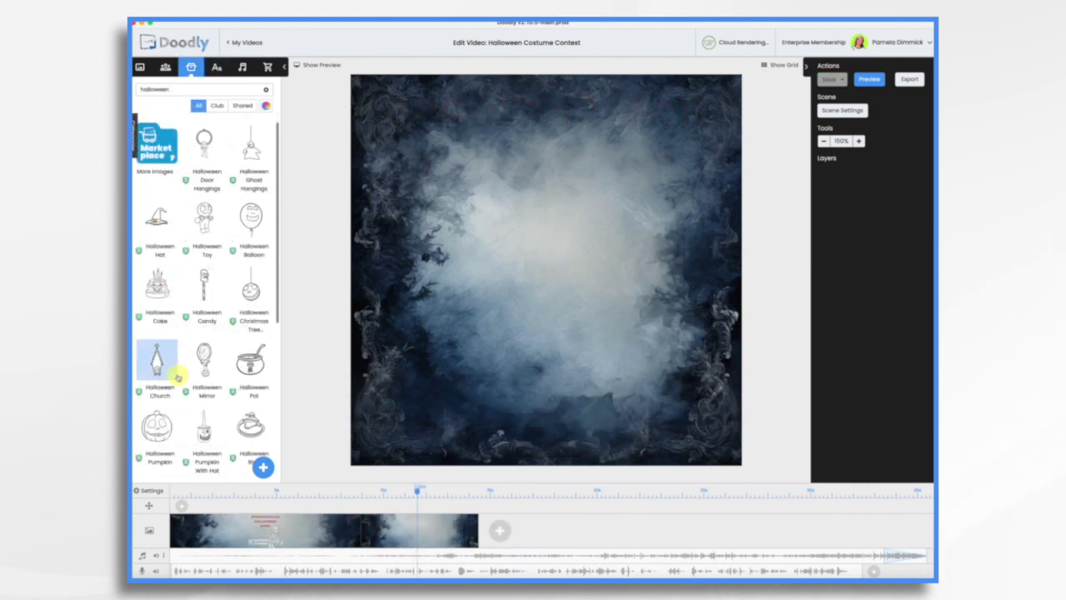
# Step: Add the Halloween Pumpkin prop to the empty second scene, enlarge it to about 783 by 843 and center it on the canvas
pyautogui.scroll(-3, 200, 420)
pyautogui.scroll(1, 194, 419)
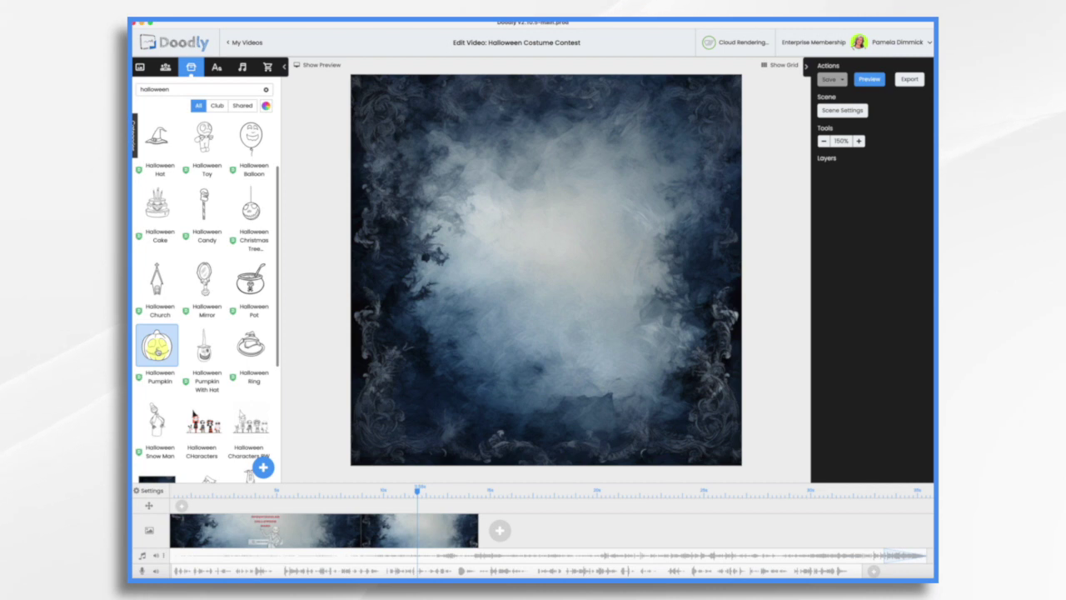
pyautogui.moveTo(156, 344); pyautogui.dragTo(542, 267)
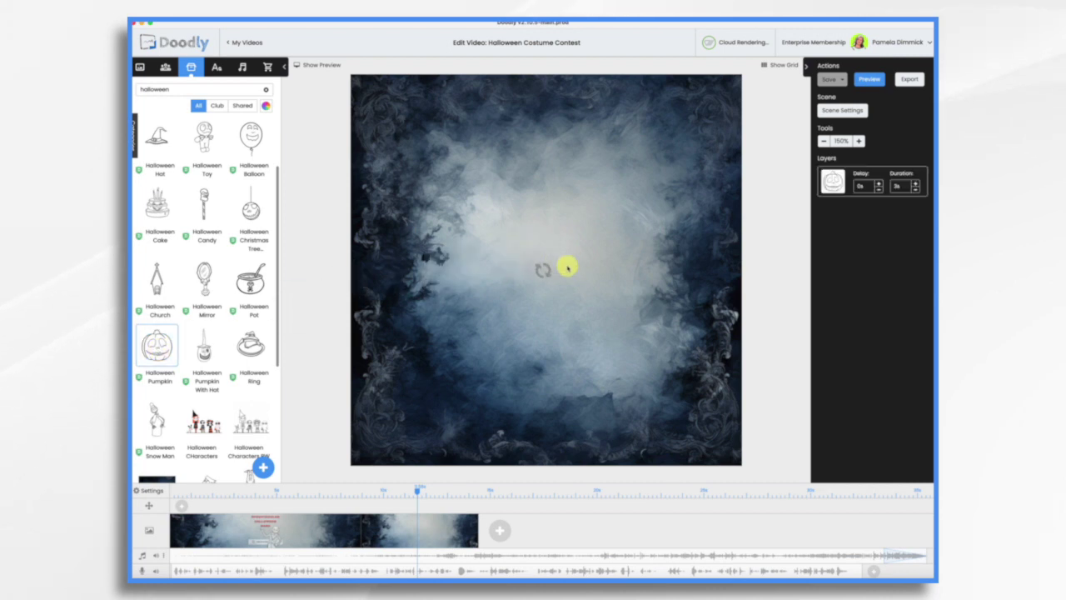
pyautogui.click(534, 263)
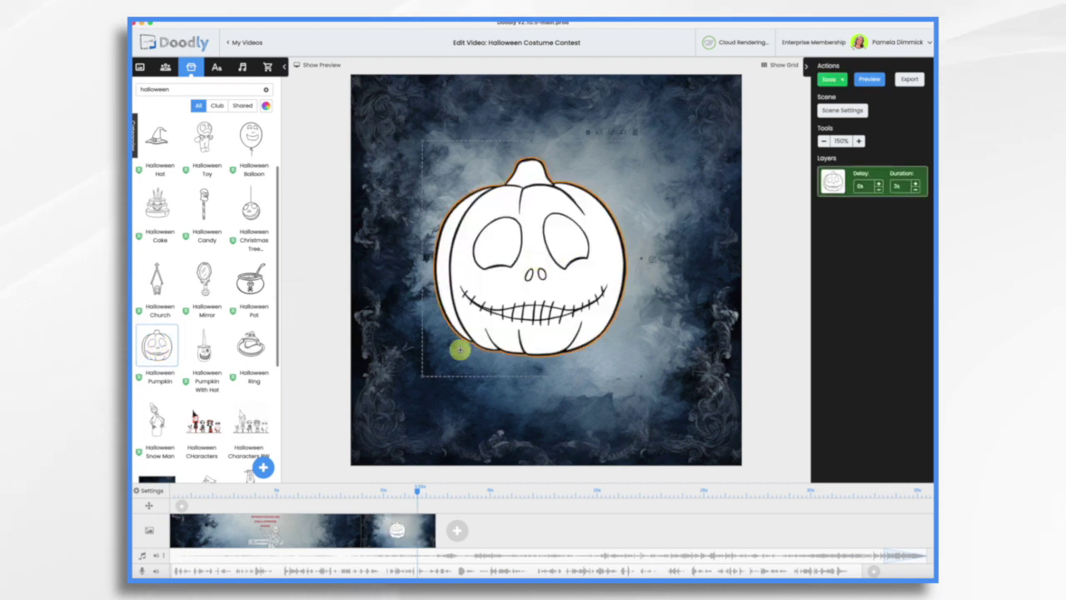
pyautogui.moveTo(421, 376); pyautogui.dragTo(313, 450)
pyautogui.moveTo(461, 350); pyautogui.dragTo(518, 312)
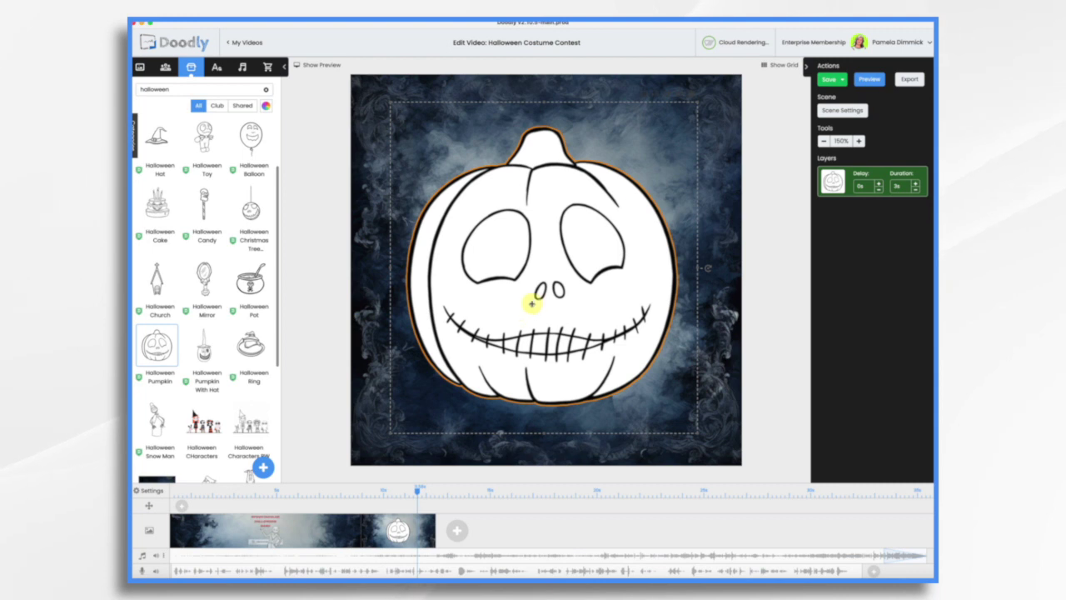
# Step: Apply the Halloween Pumpkin's asset settings with the Draw enter animation, a 3s duration and White Fill on
pyautogui.click(686, 94)
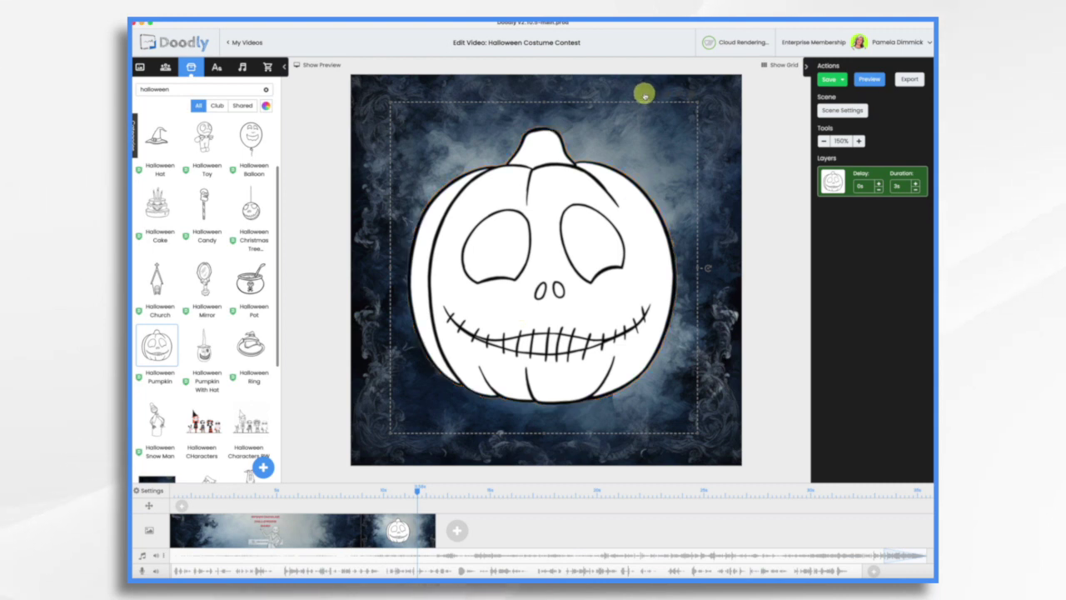
pyautogui.doubleClick(644, 95)
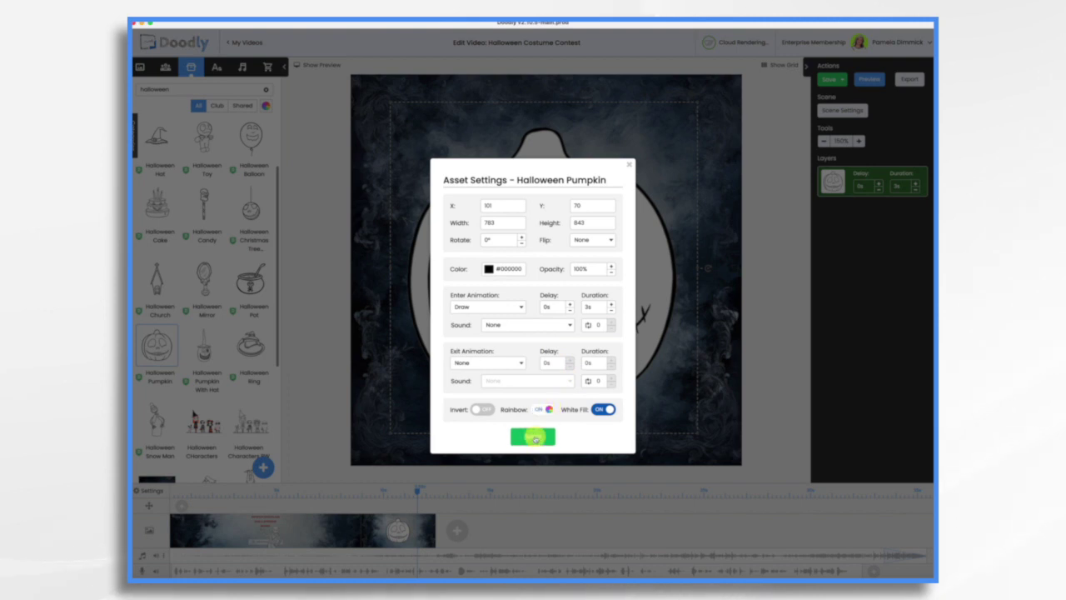
pyautogui.click(534, 438)
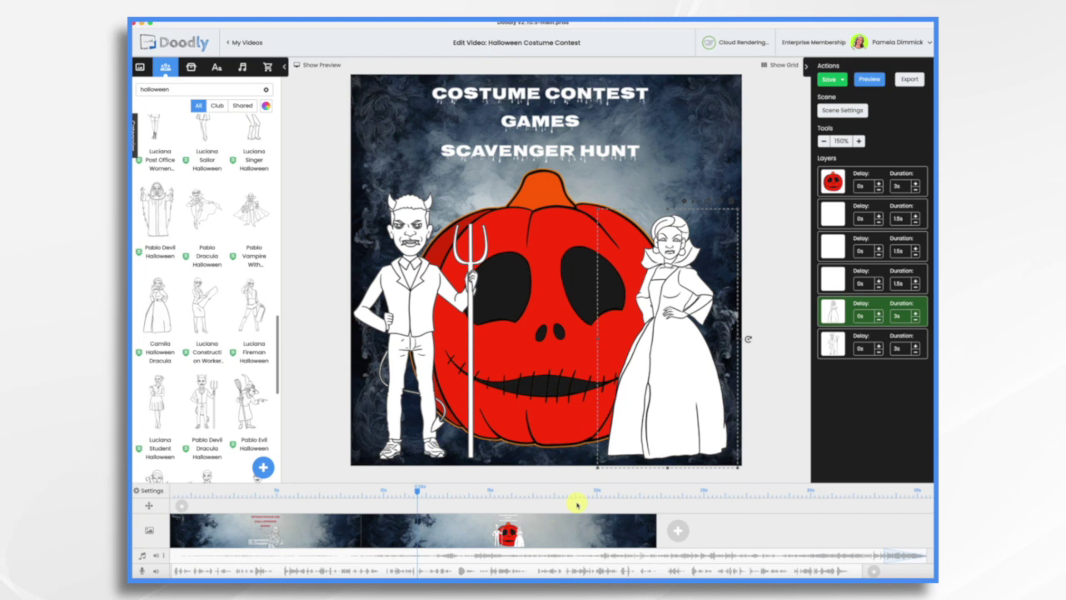
# Step: Preview the second scene with the red pumpkin, the two costumed characters and the activity list
pyautogui.rightClick(476, 531)
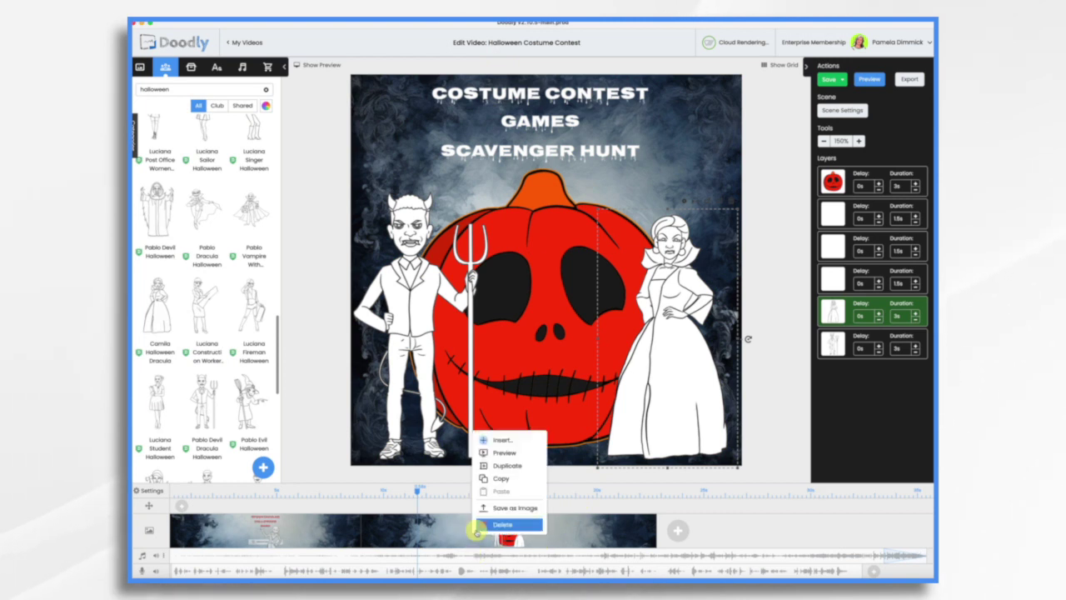
pyautogui.click(502, 452)
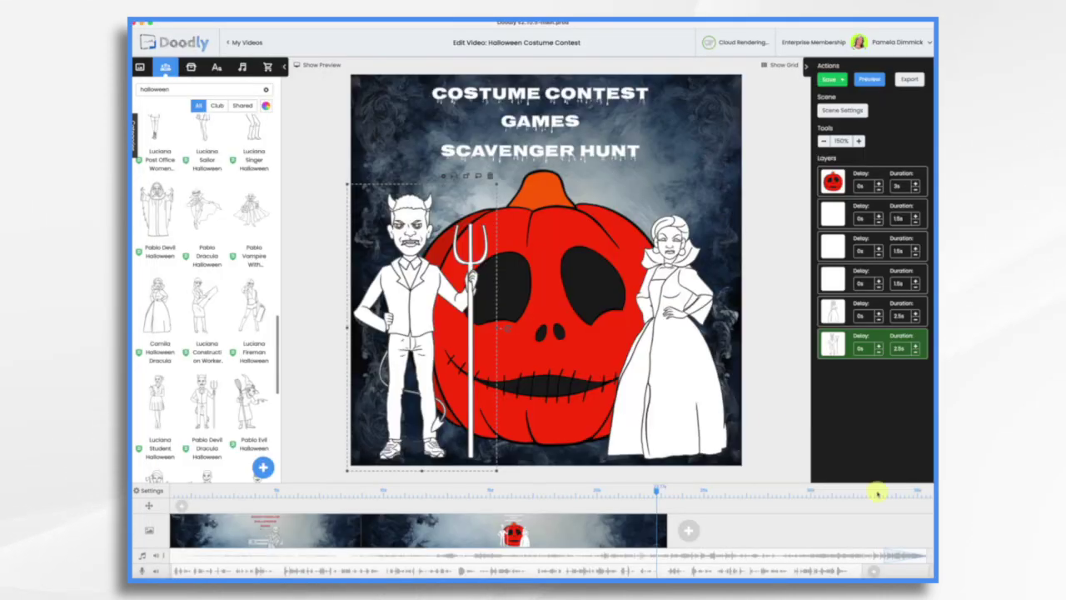
# Step: Add a third scene with a Nosifer-Regular heading "Spooktacular Halloween Bash" near its upper edge, coloring the front copy #D0021B over the black one
pyautogui.click(687, 533)
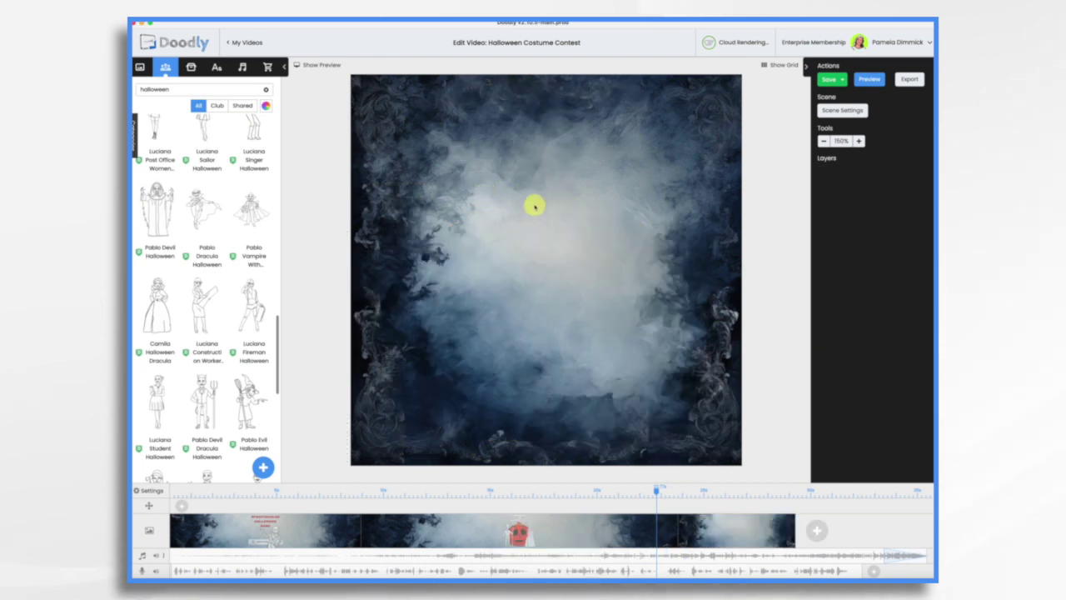
pyautogui.click(216, 67)
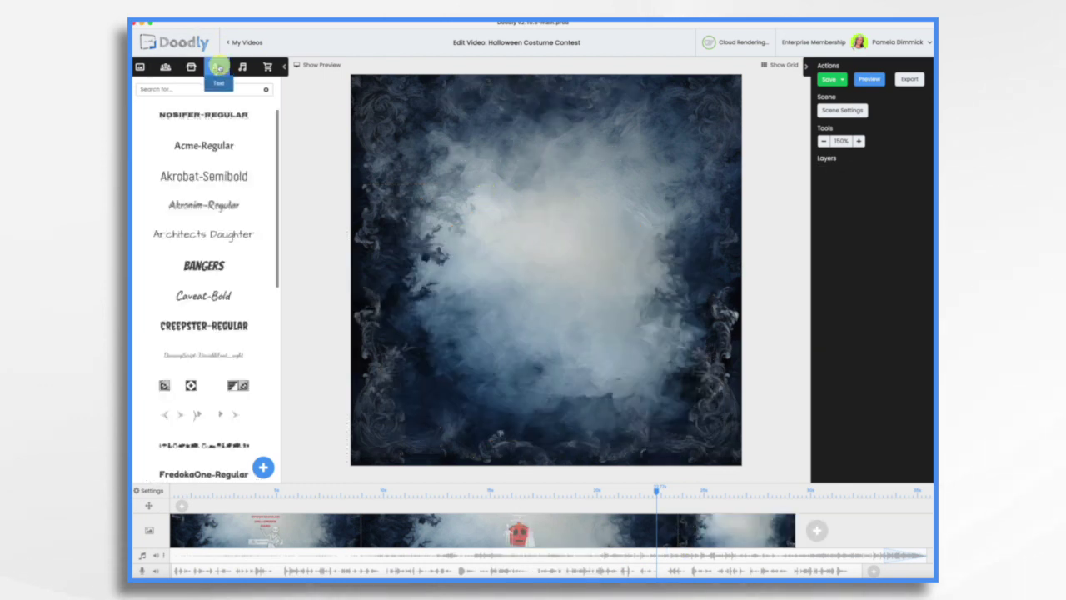
pyautogui.moveTo(194, 116); pyautogui.dragTo(560, 118)
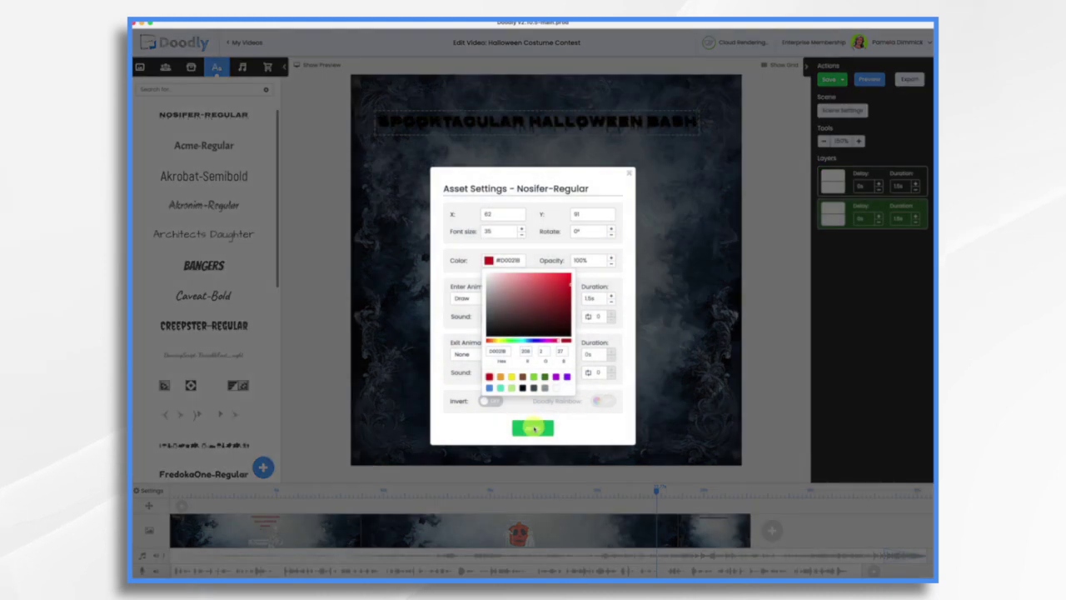
pyautogui.click(532, 428)
pyautogui.click(533, 427)
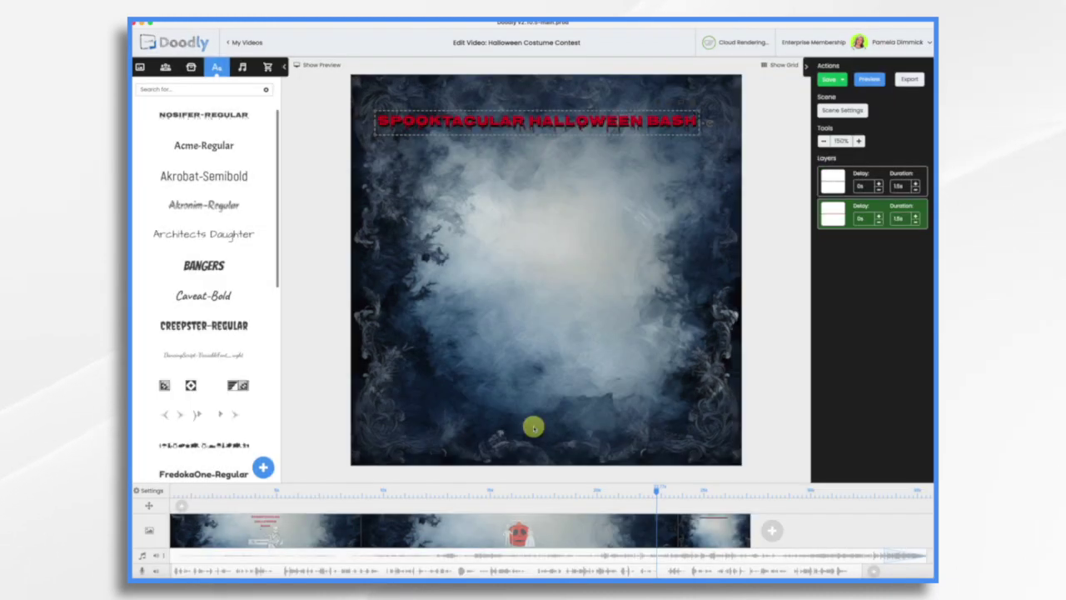